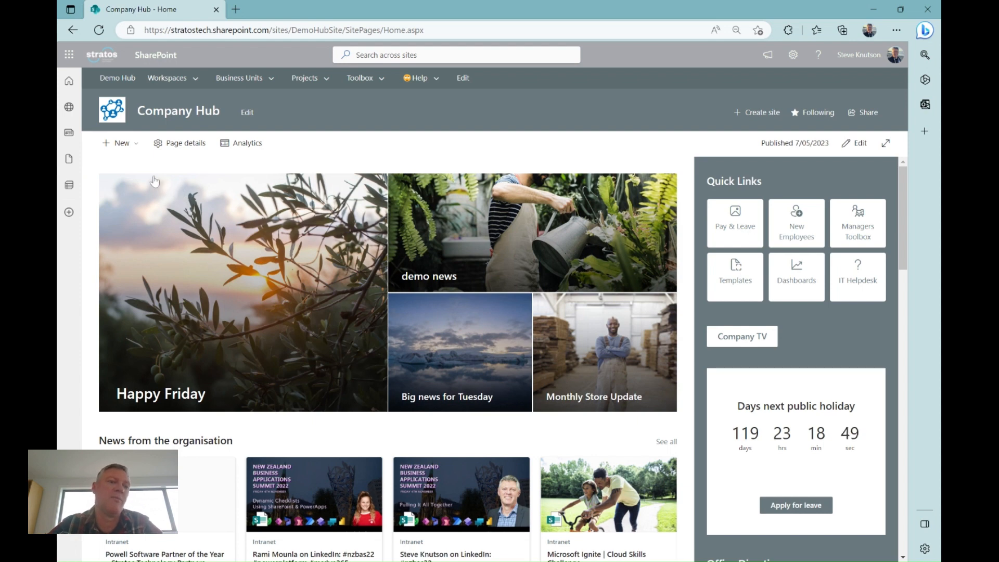
Create a new site page from the Blank template
left_click(131, 150)
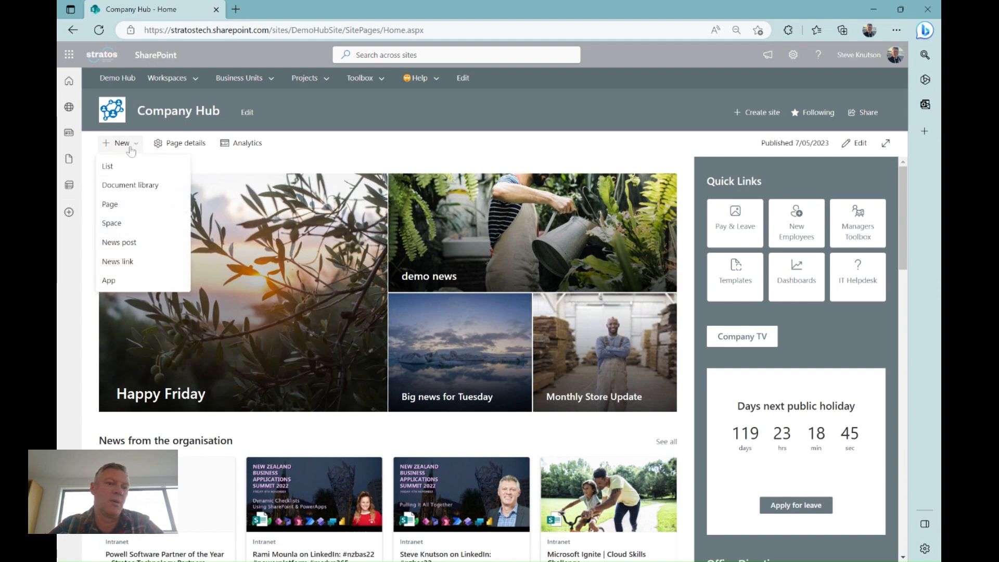
left_click(121, 206)
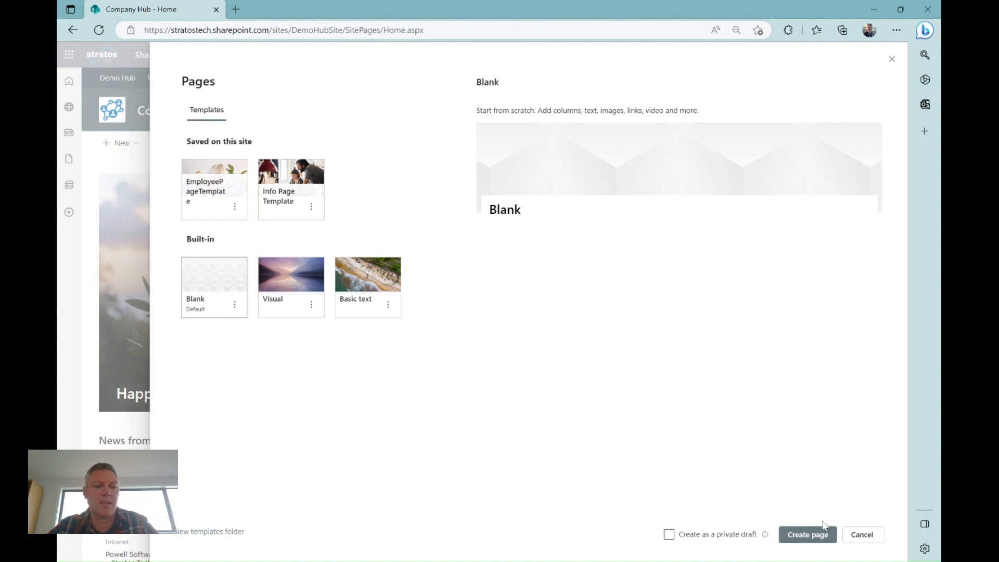
left_click(804, 536)
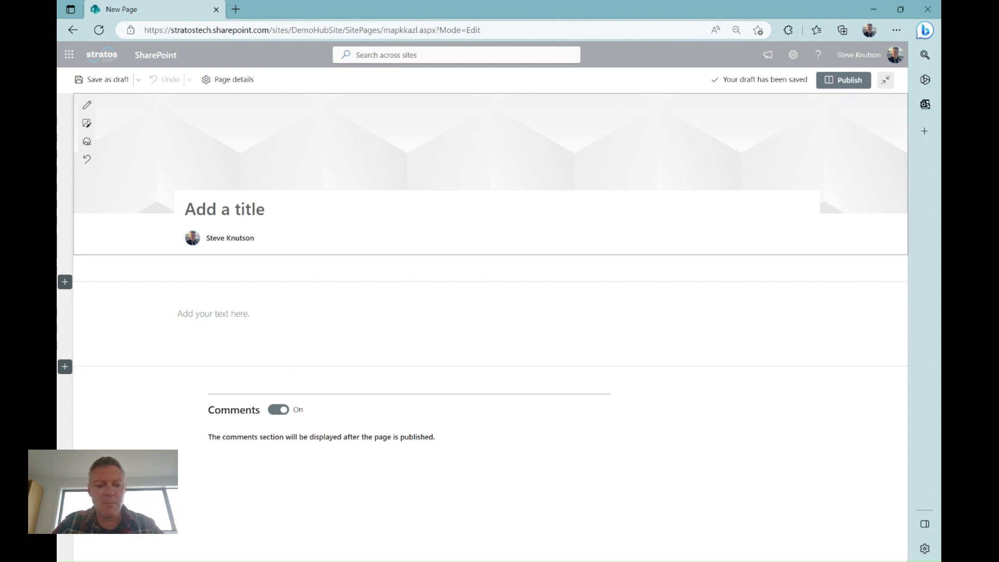
Title the new page "Leave Application"
type("LEave Ap")
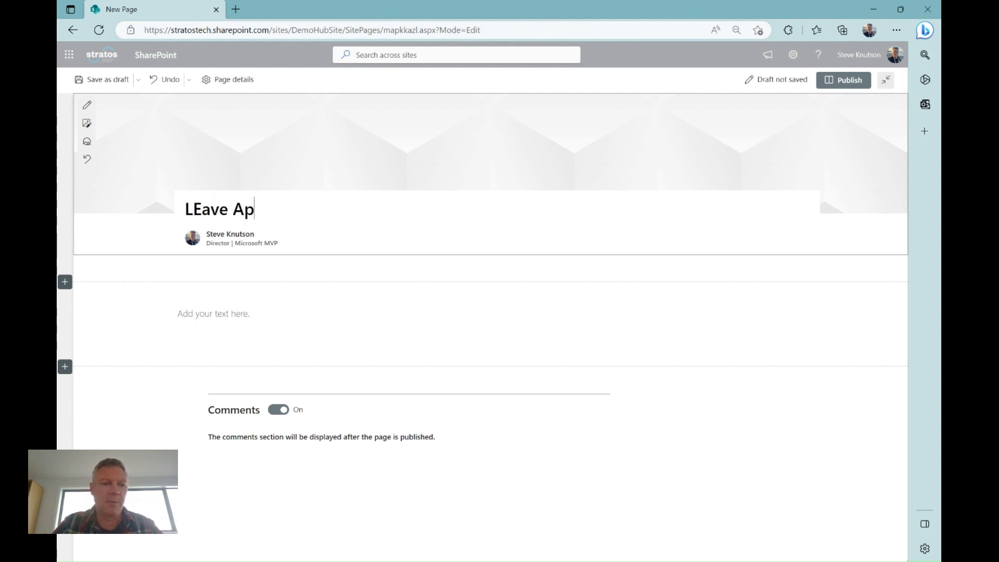
key("BackSpace")
key("BackSpace")
key("BackSpace")
key("BackSpace")
key("BackSpace")
key("BackSpace")
key("BackSpace")
type("eav")
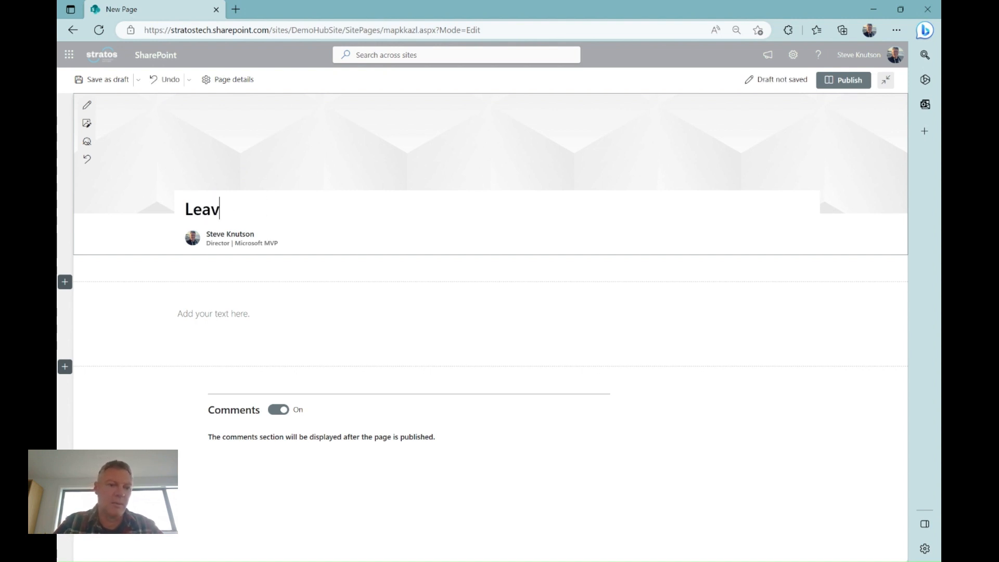
type("e Application")
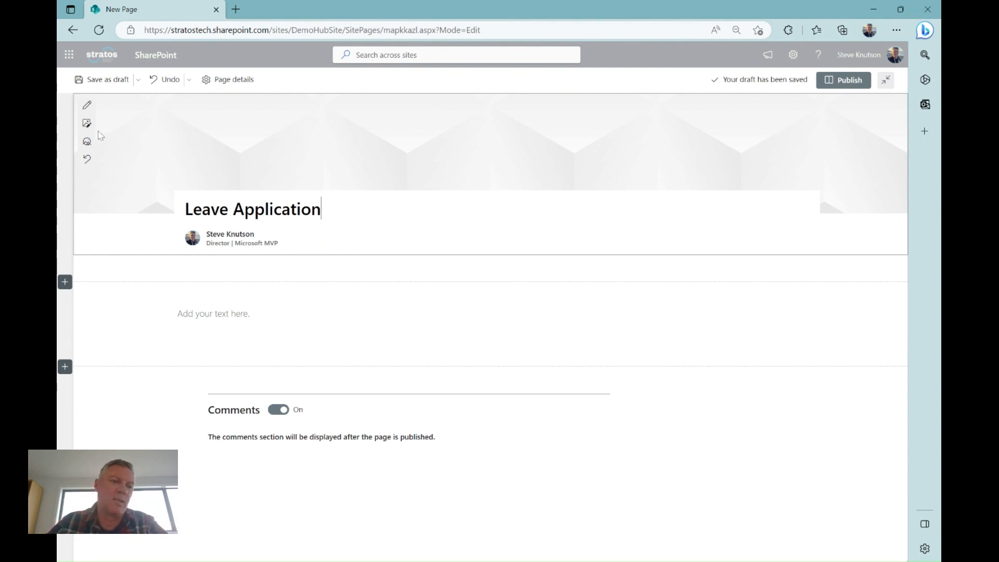
Try the Image and title layout for the title area, and settle on the Color block layout
left_click(88, 110)
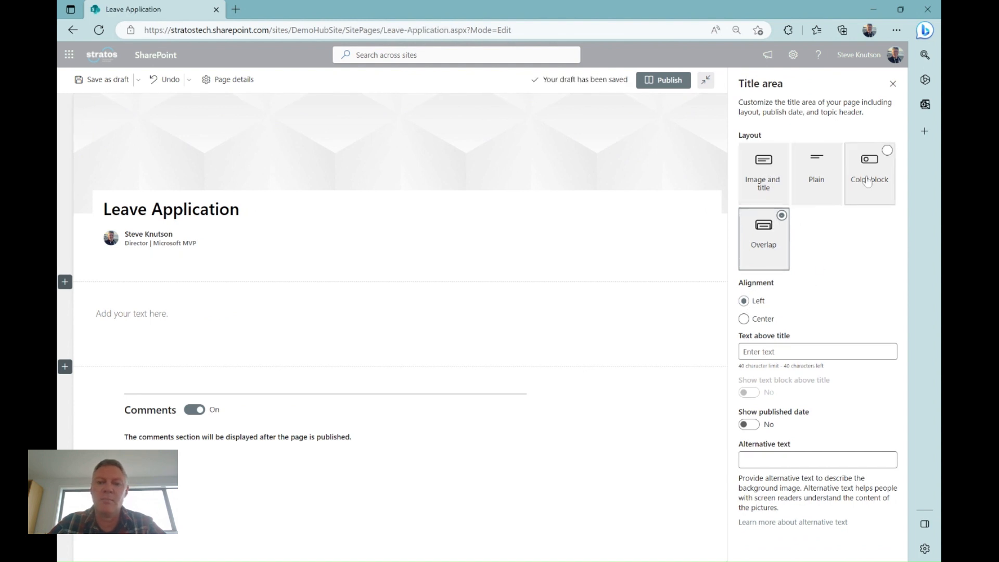
left_click(773, 181)
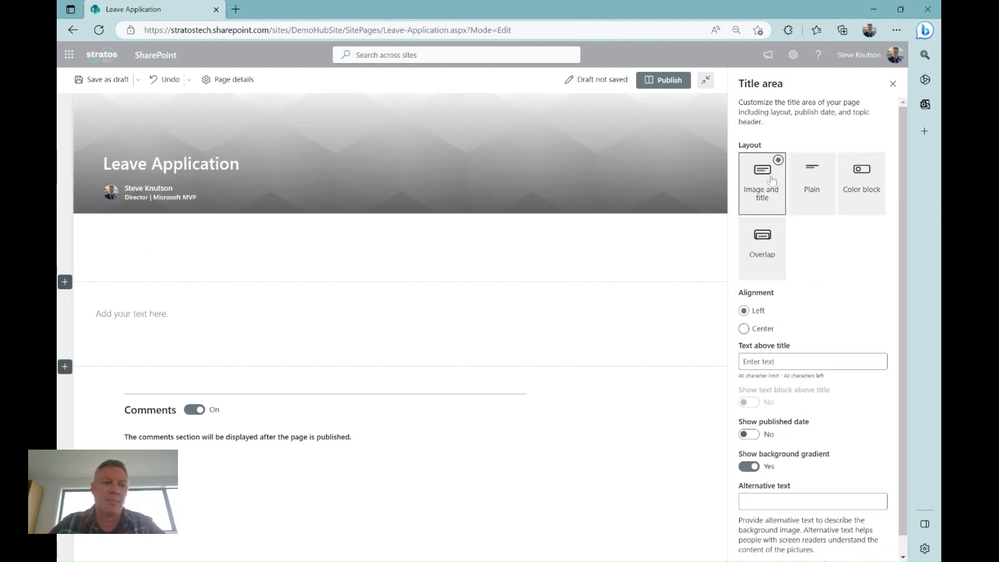
left_click(864, 196)
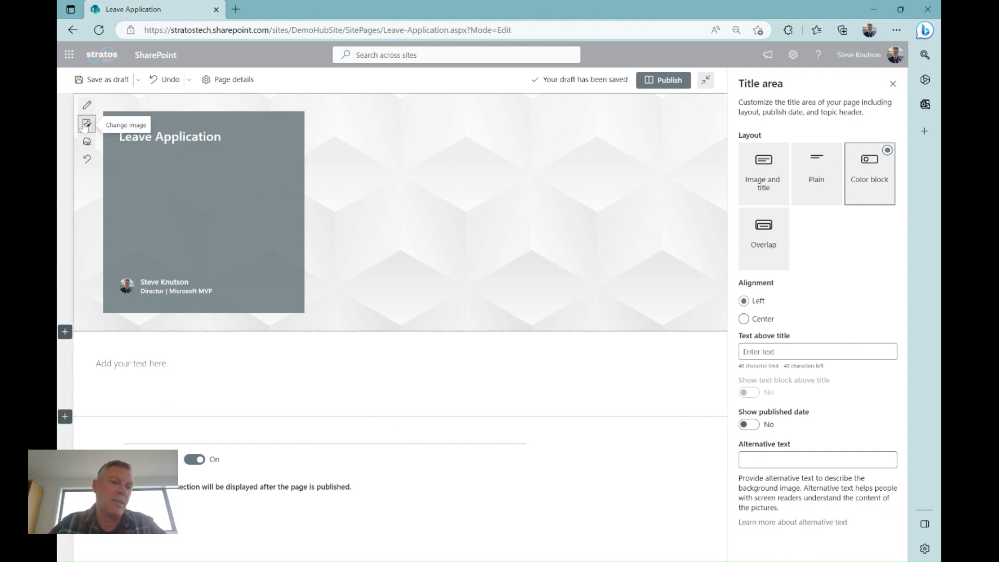
Replace the title area's background with the stock photo of a brown cow and move its focal point up to show the face
left_click(87, 124)
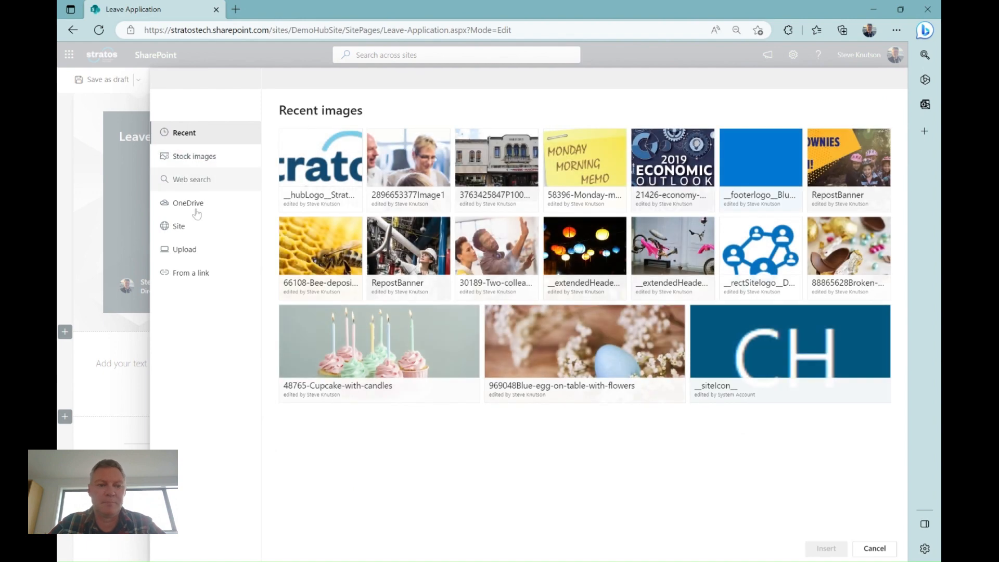
left_click(192, 162)
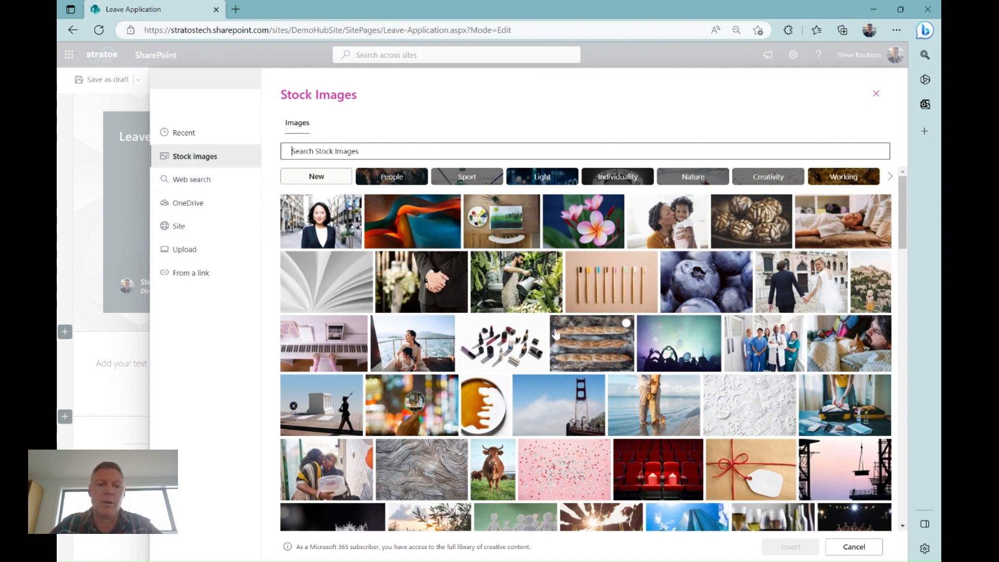
scroll(554, 333, "down", 1)
scroll(554, 334, "down", 3)
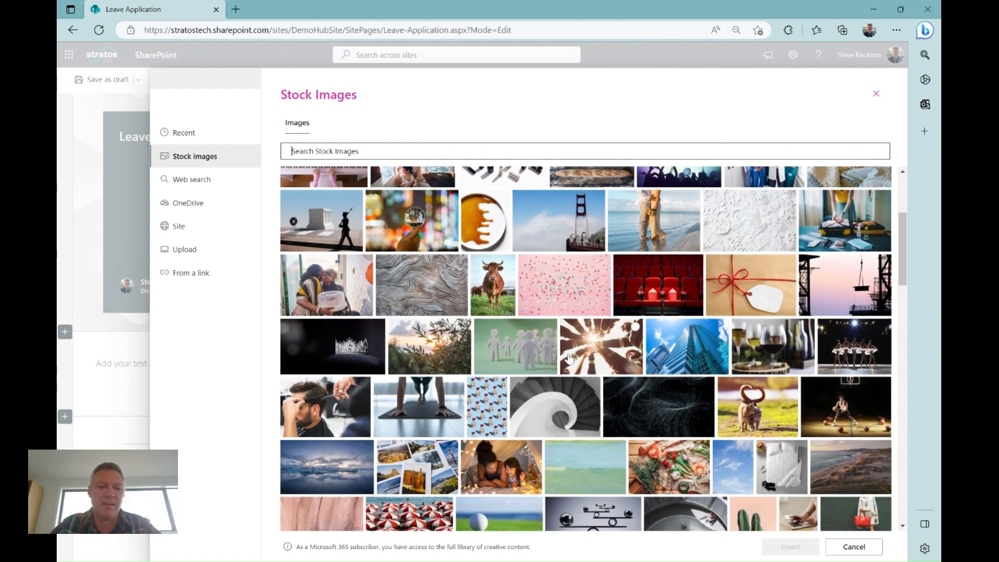
left_click(502, 304)
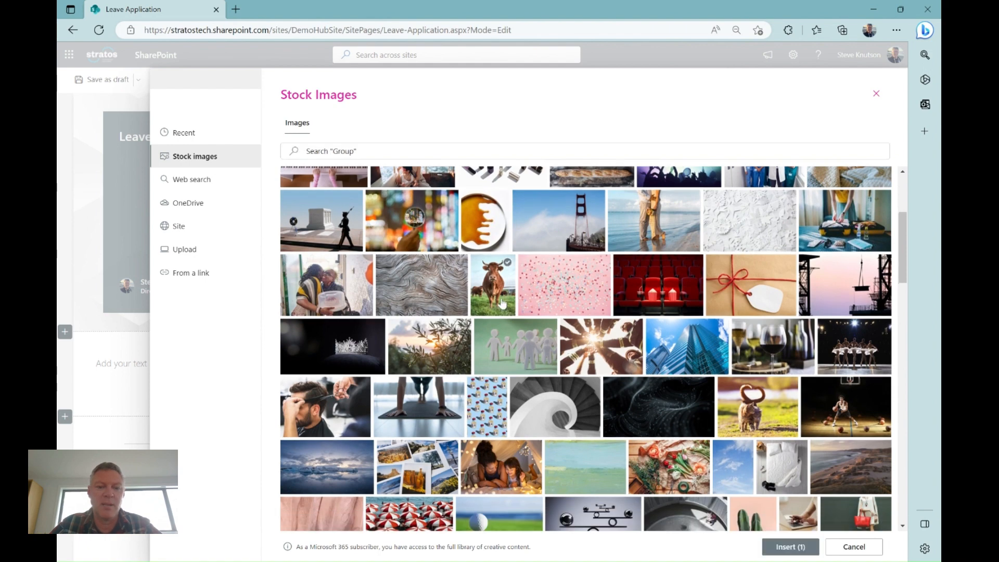
left_click(791, 547)
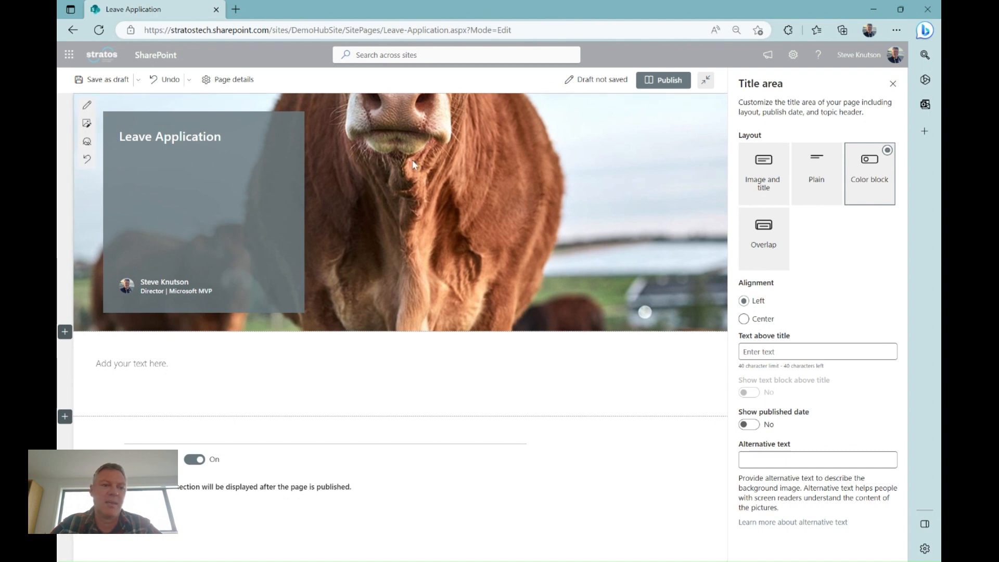
left_click(87, 141)
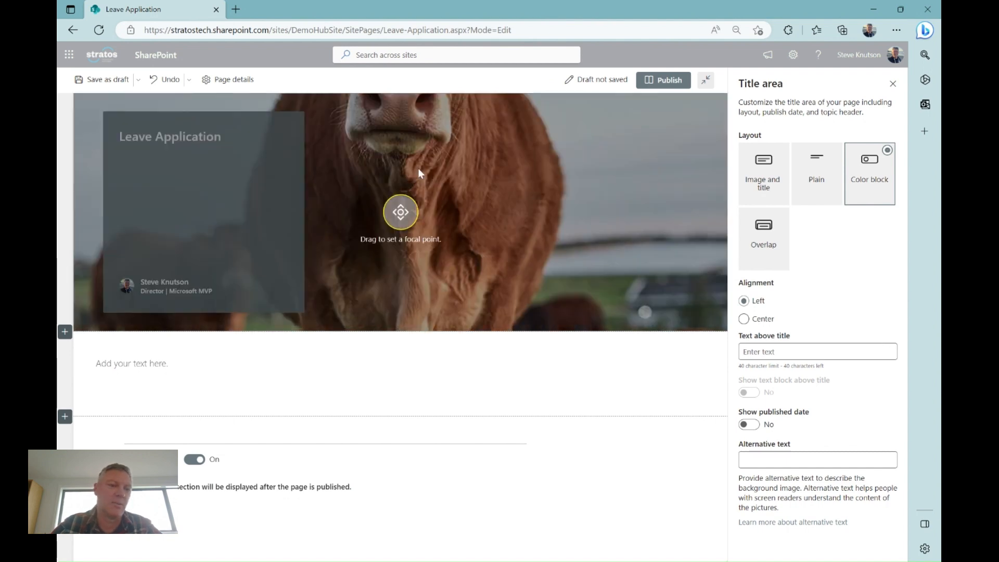
left_click_drag(401, 208, 399, 156)
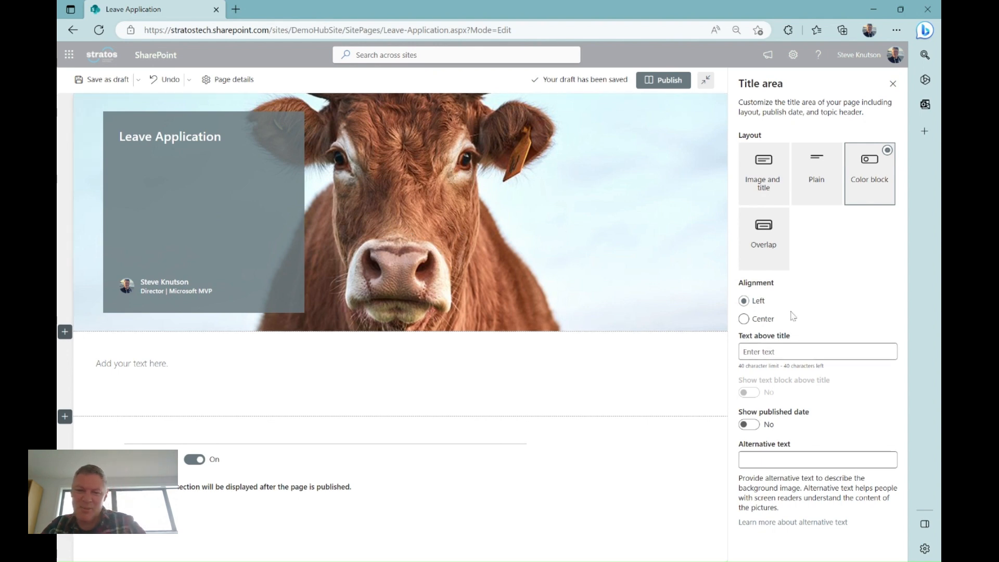
Switch the title area's published date on and back off, and remove the author from the color block
left_click(753, 426)
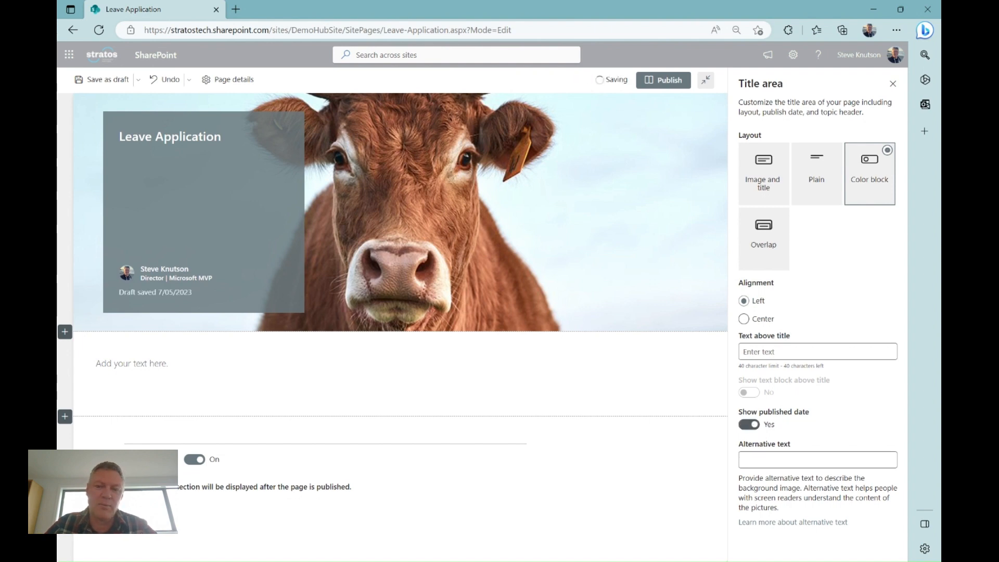
left_click(749, 426)
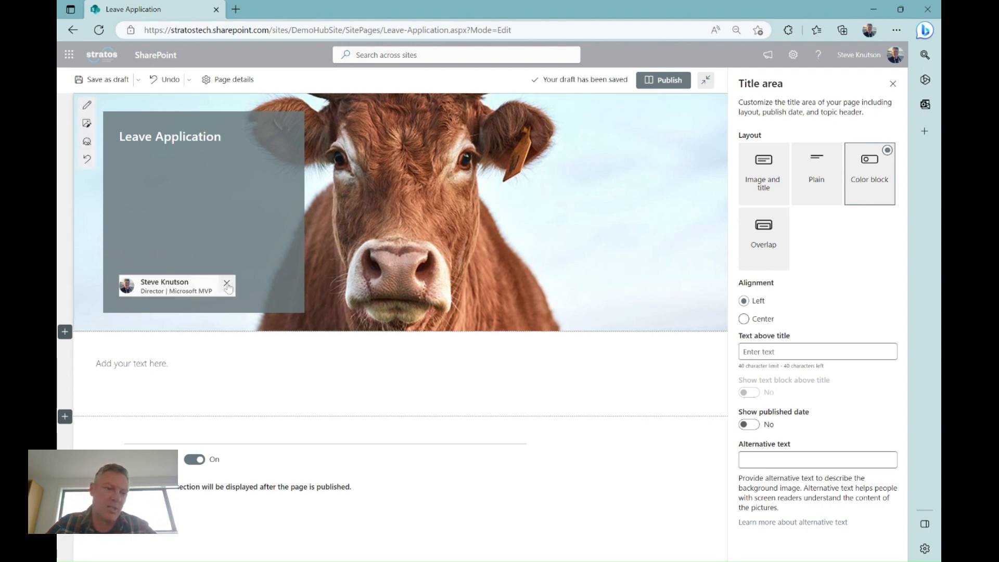
left_click(226, 284)
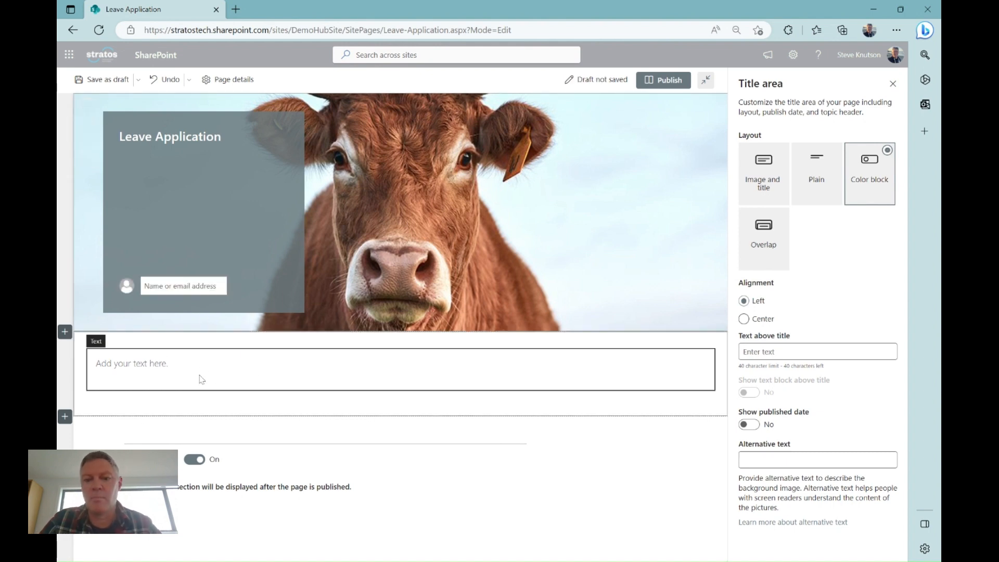
left_click(892, 84)
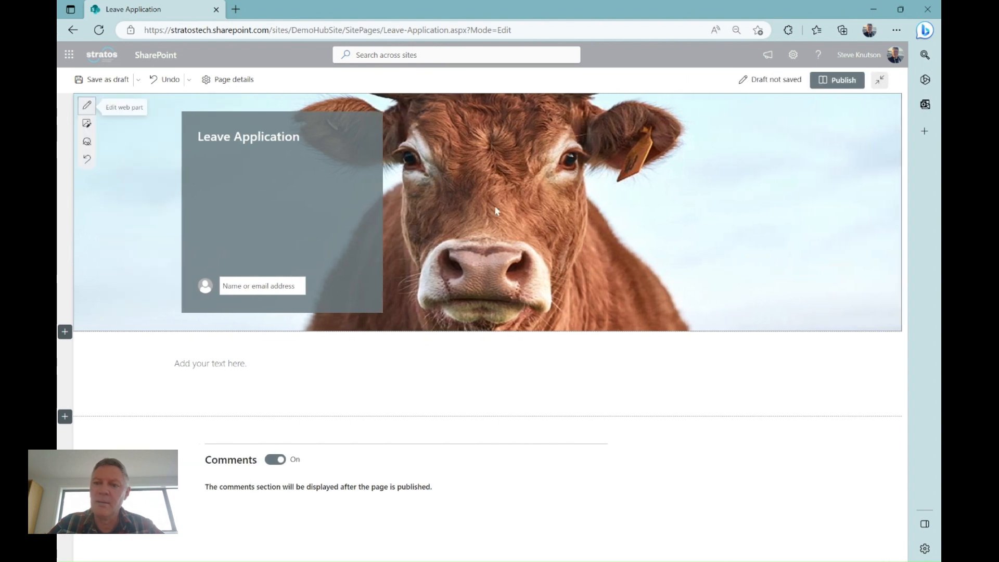
Fill the text web part with the paragraphs starting "To prepare for the talk" and add the line "Heading Text" above them
left_click(254, 368)
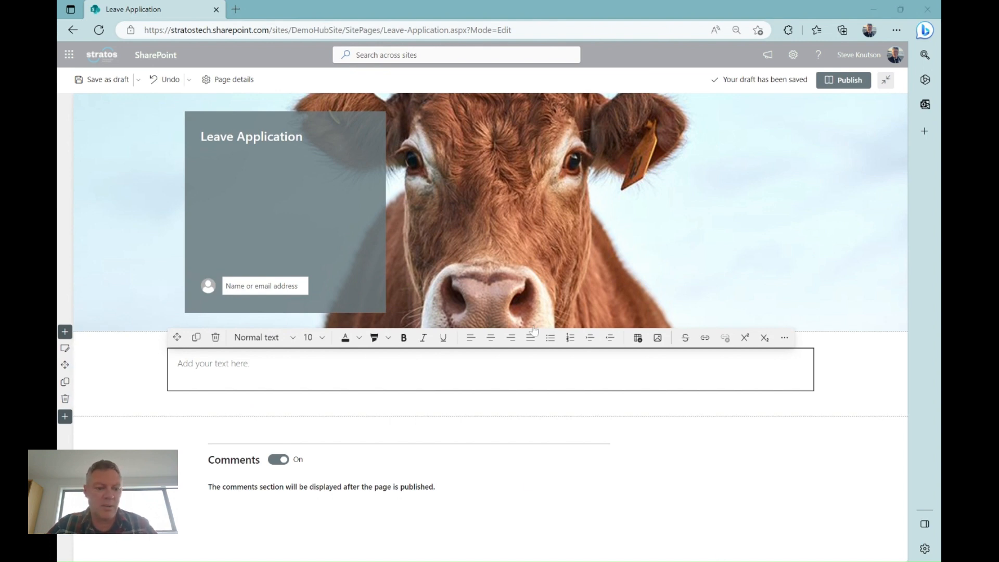
left_click(507, 383)
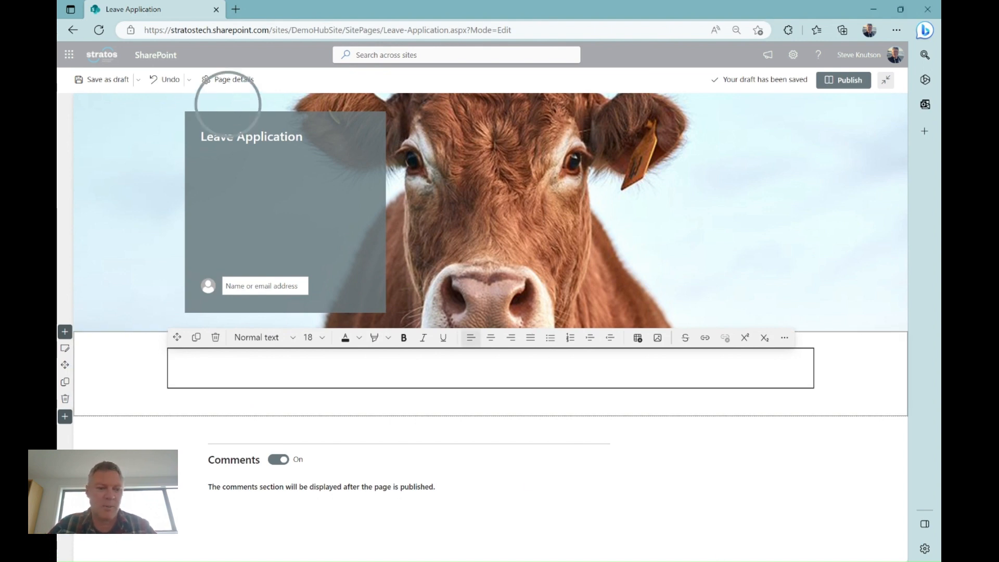
type("To prepare for the talk, I looked back at my own experience both as a business owner and consultant working with a wide range of businesses throughout my career. I wanted to find things that would give the audience value by sharing some of the things that I’ve experienced. During the presentation I gained some interesting insights about my audience. The biggest was that very few had any understanding of some of Agile and MVP (\"Minimal Viable Product\"). This helped emphasise something that is important for project delivery. These people are likely at some stage to be the sponsor of a technology project. If they understand the techniques and language of technology projects, then they will ask better questions and make better decisions. As technologists, we should educate the sponsor (and the team) on these concepts. Developing a backlog, sizing, prioritising and discussing what might not get delivered due to time or budget.")
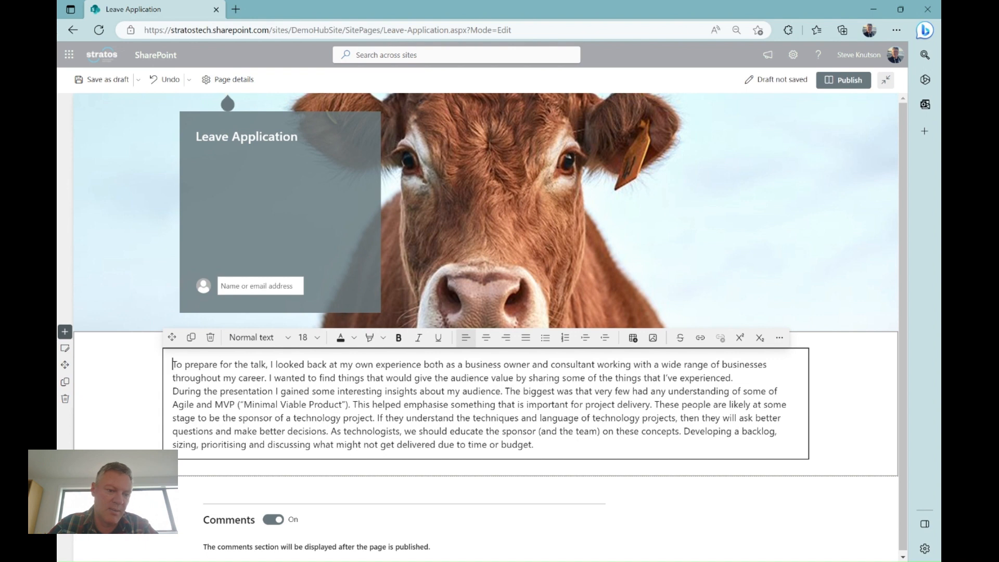
key("Return")
type("Head")
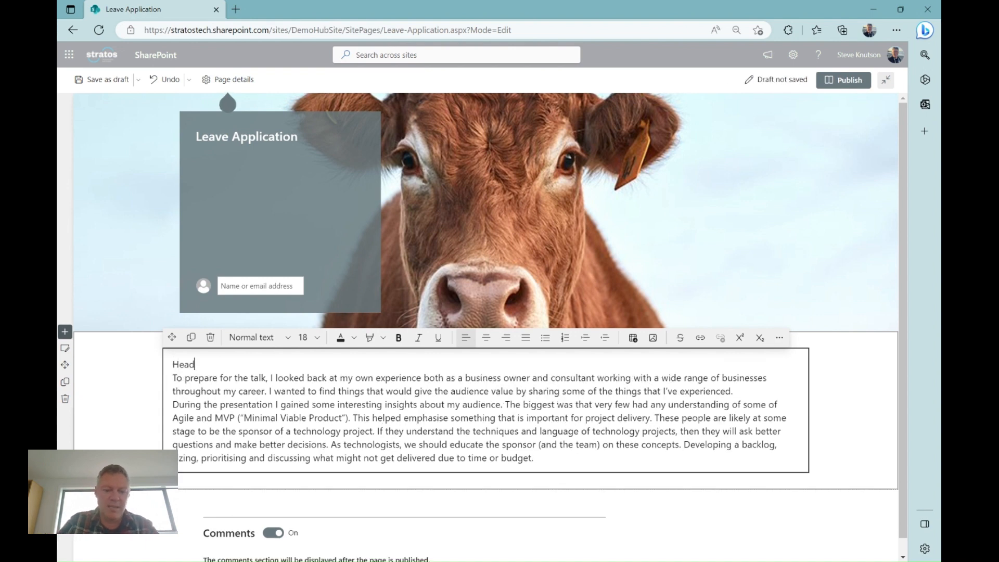
type("ing Text")
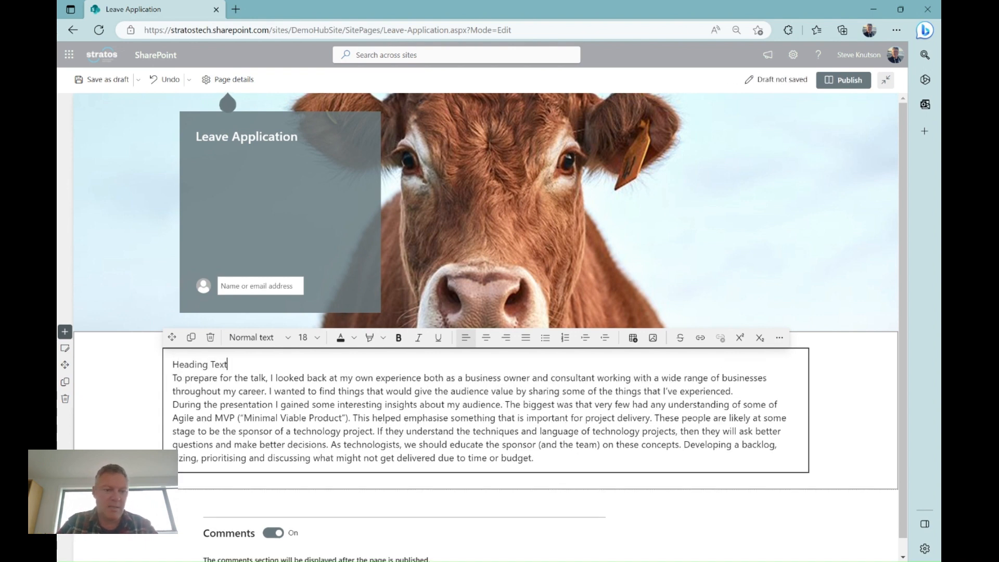
Format the "Heading Text" line in the Heading 1 style
key("shift+Left")
key("shift+Left")
key("shift+Left")
key("shift+Left")
key("shift+Left")
key("shift+Left")
key("shift+Left")
key("shift+Left")
key("shift+Left")
key("shift+Left")
key("shift+Left")
key("shift+Left")
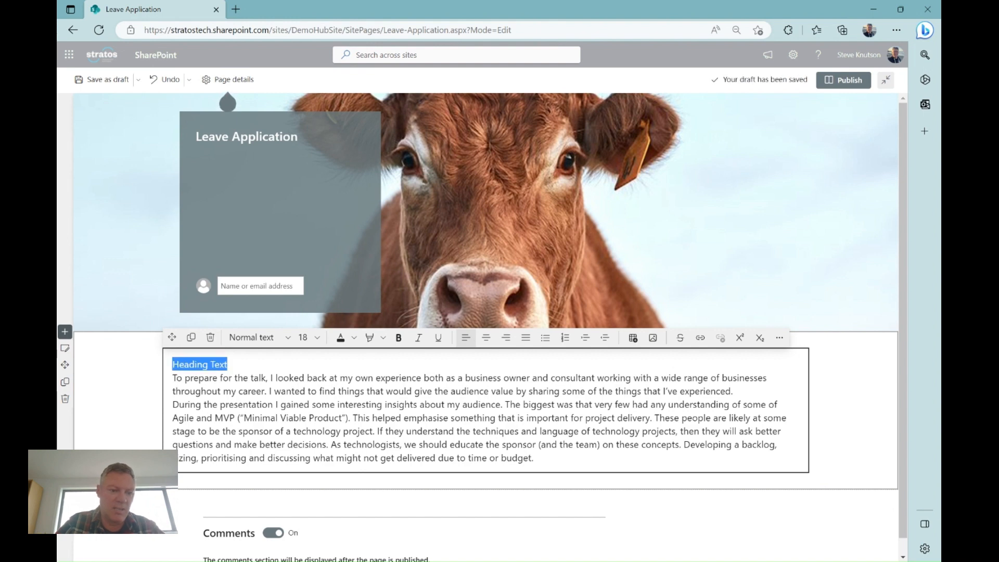
left_click(258, 337)
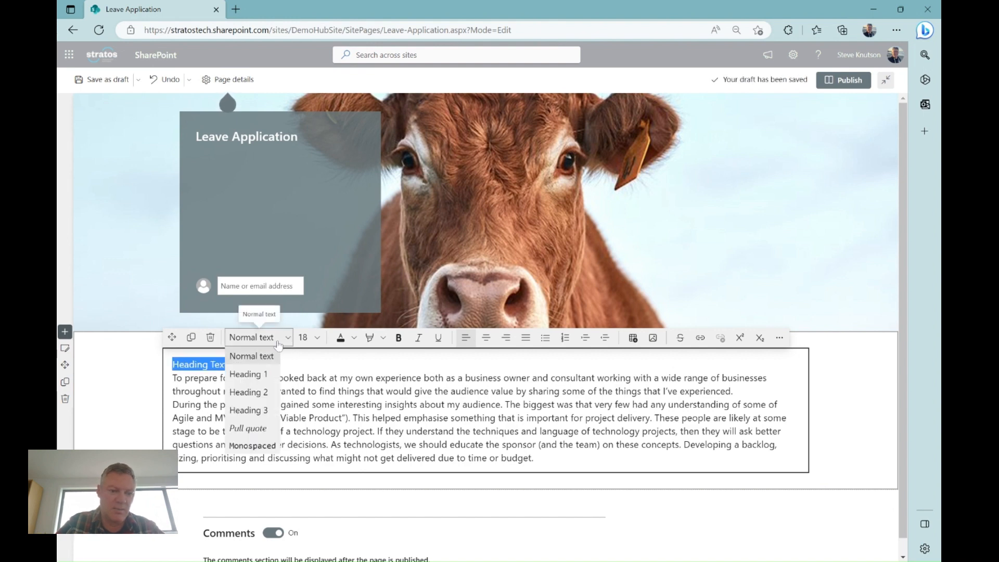
left_click(258, 376)
left_click(398, 372)
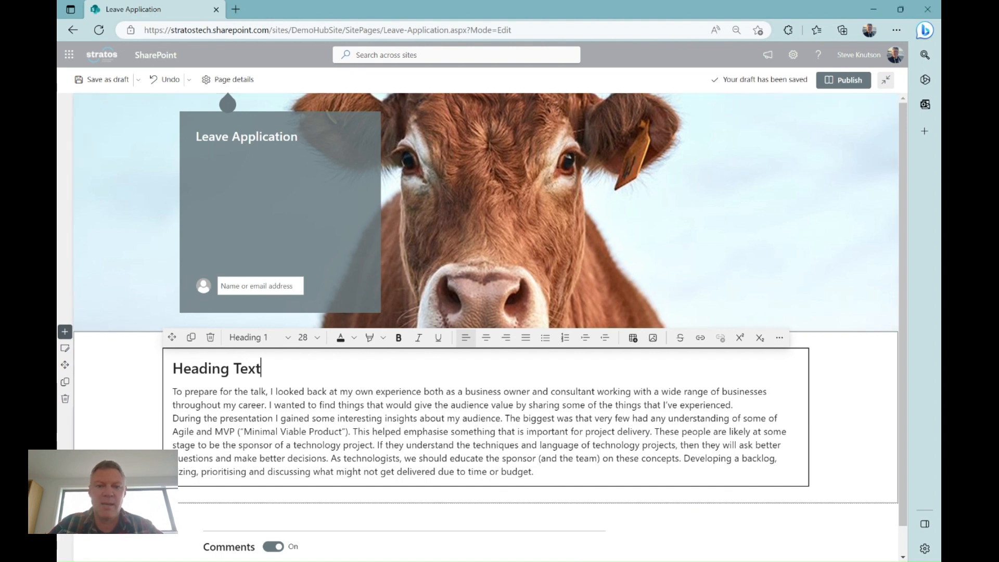
Split the second paragraph after "project delivery." and paste the copied close-up image of the cow's eye there
left_click(534, 471)
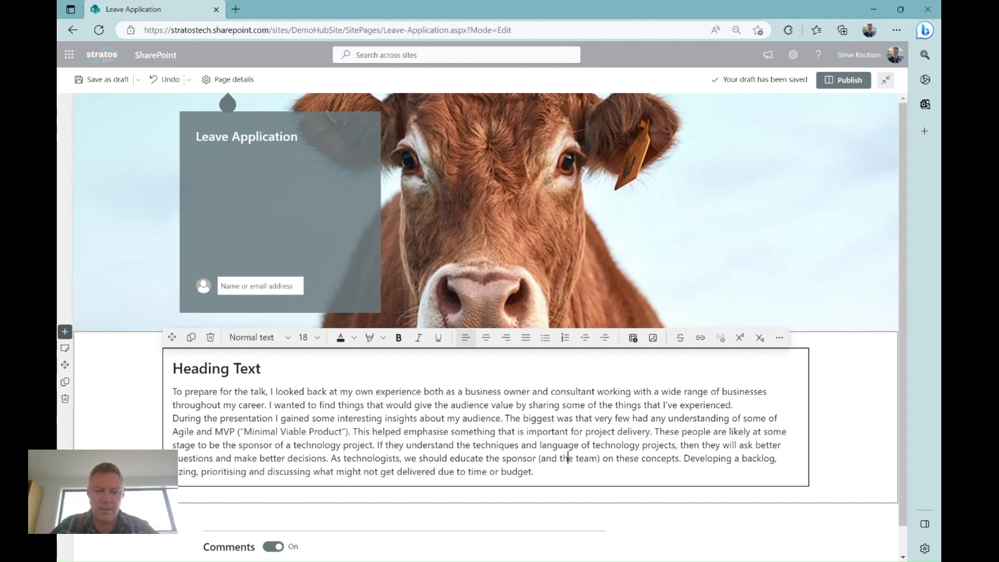
left_click(654, 431)
key("Return")
key("Return")
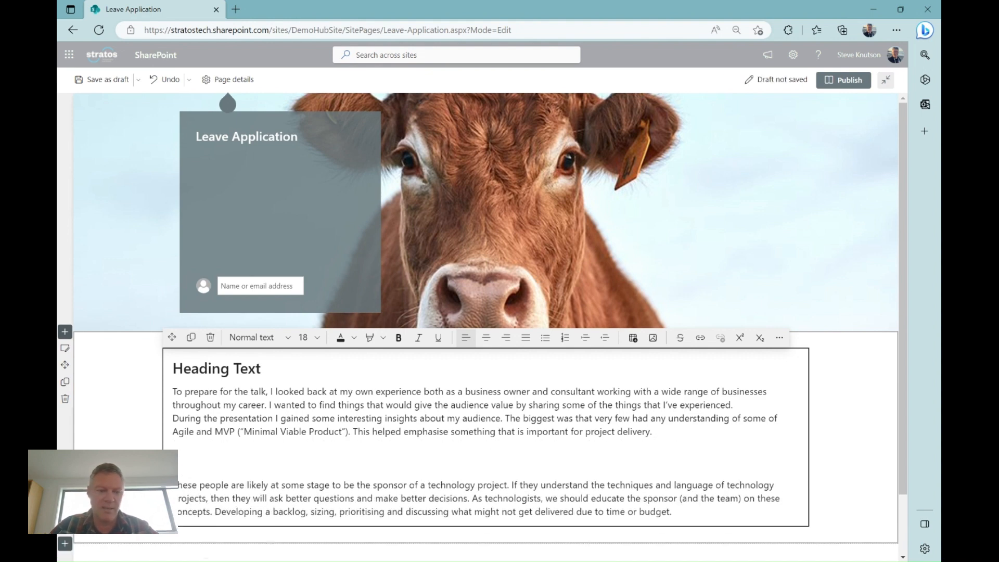
key("ctrl+v")
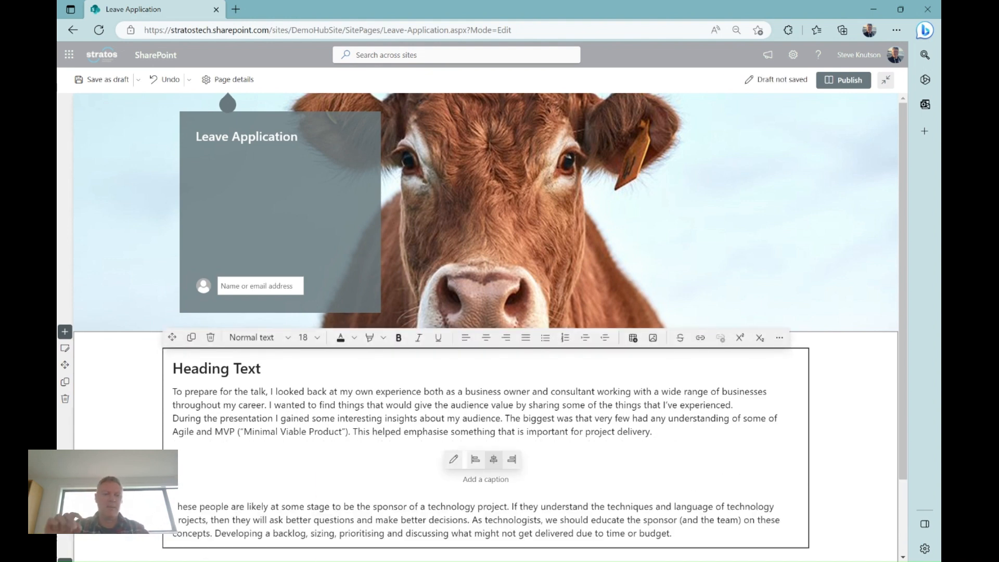
scroll(536, 475, "down", 2)
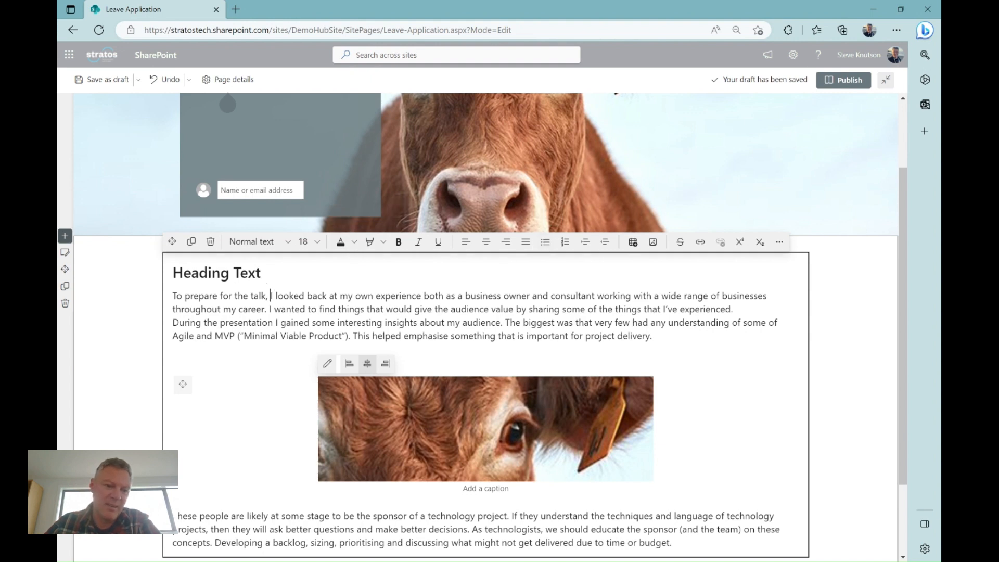
Highlight "I looked back at my own experie" in the first paragraph in yellow
left_click_drag(270, 296, 407, 296)
left_click(369, 241)
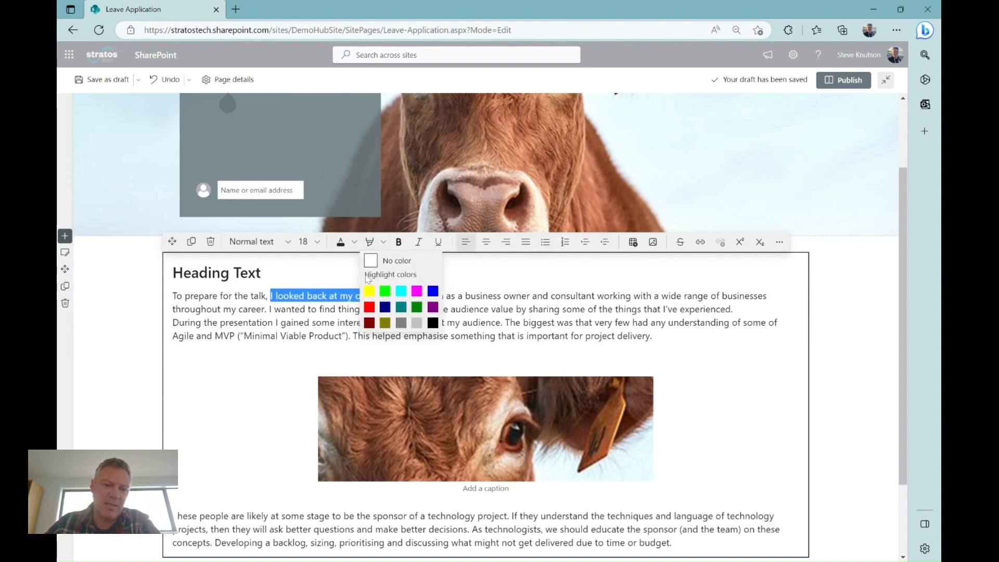
left_click(369, 290)
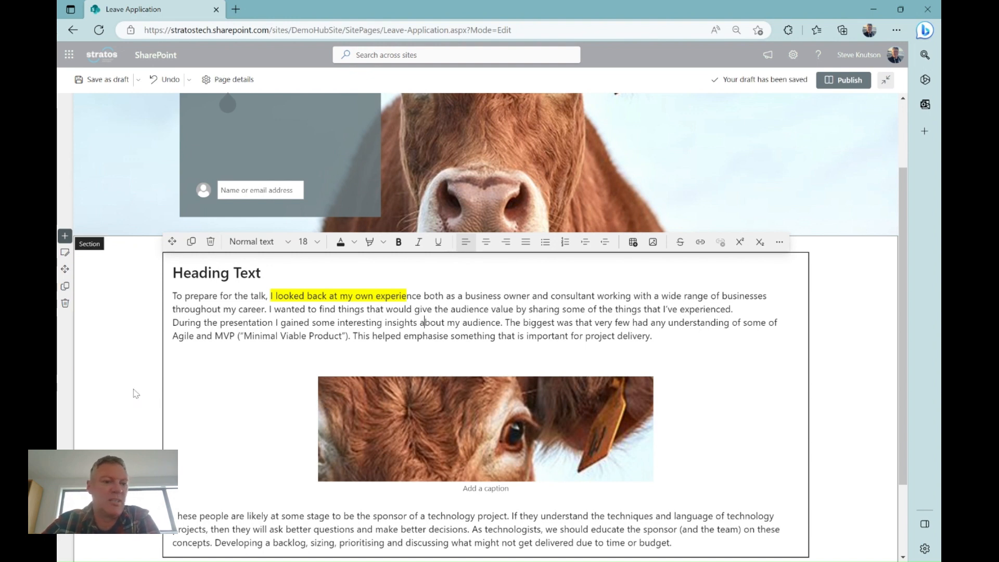
Change the layout of the section holding the text web part to two columns
left_click(65, 254)
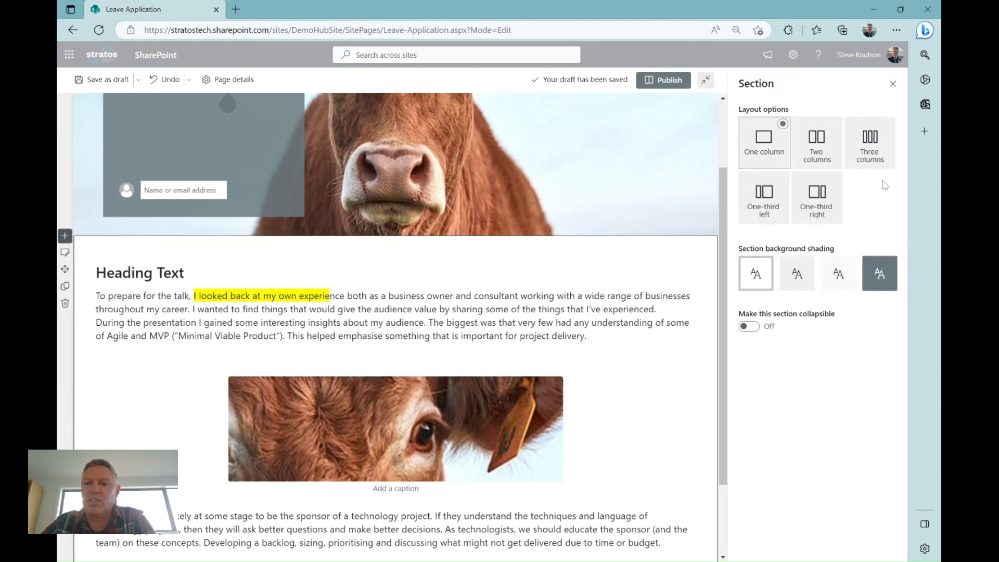
left_click(820, 155)
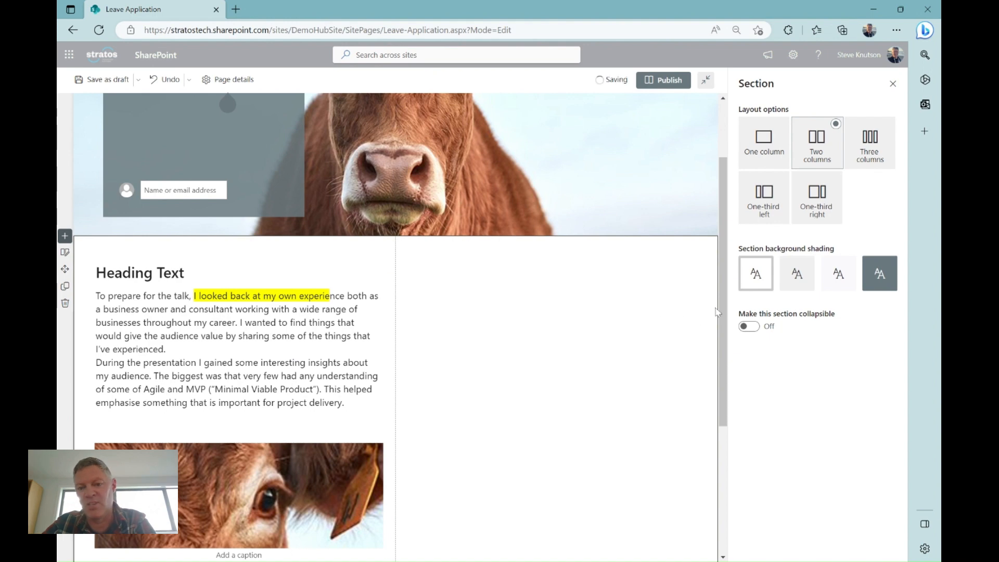
scroll(642, 333, "down", 3)
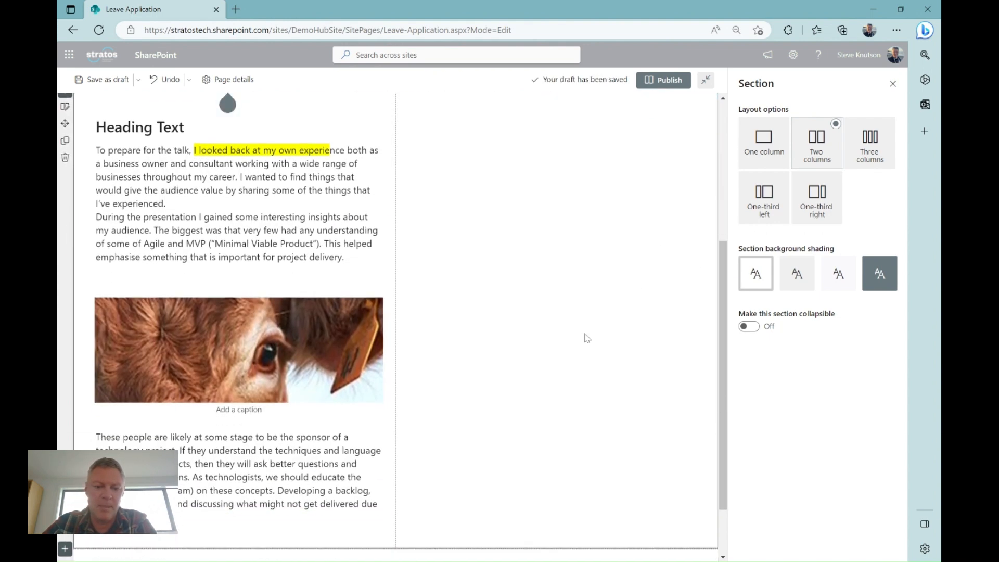
left_click(294, 332)
left_click(196, 322)
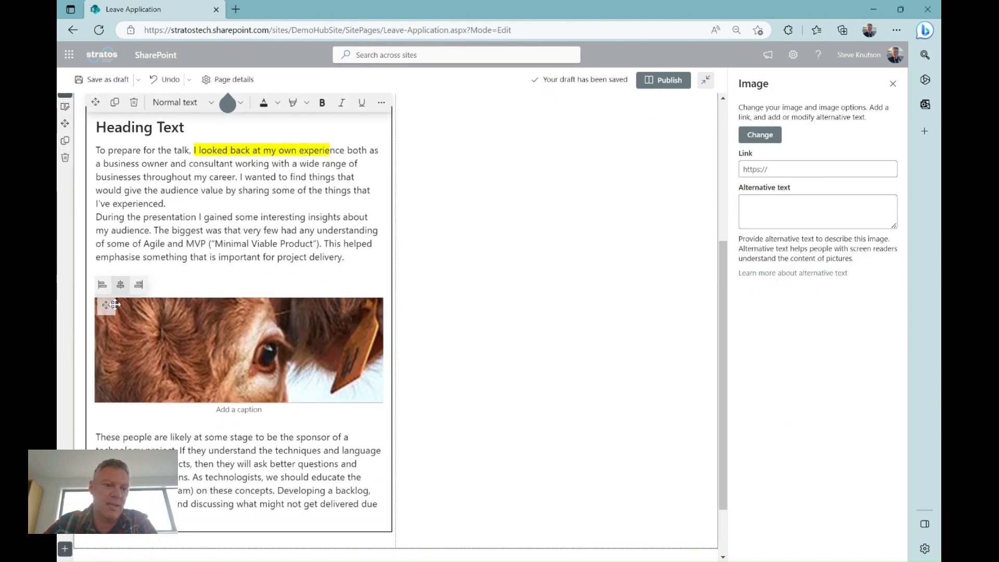
left_click(482, 224)
scroll(481, 225, "up", 3)
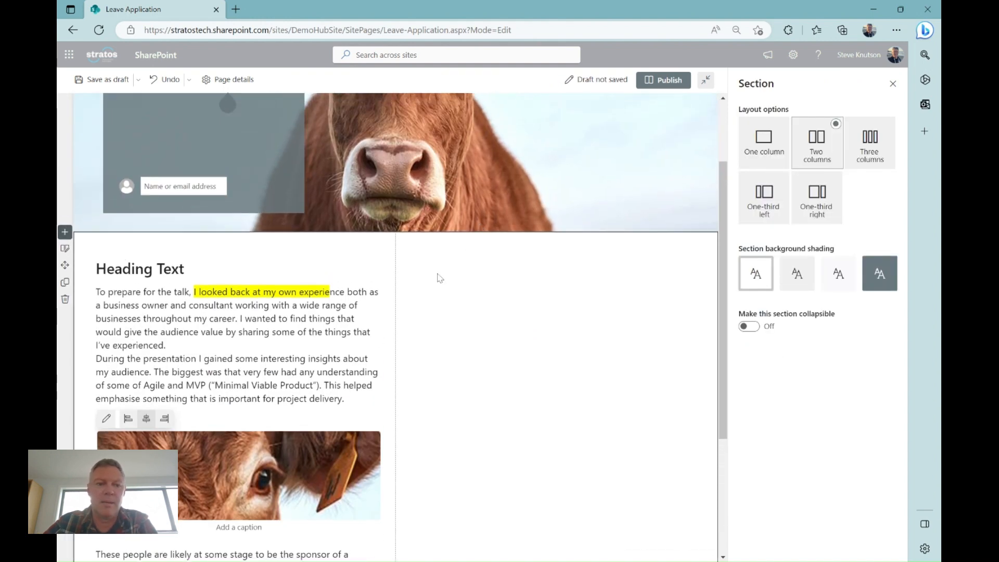
Duplicate the "Heading Text" text web part and move the copy into the section's empty second column
left_click(106, 267)
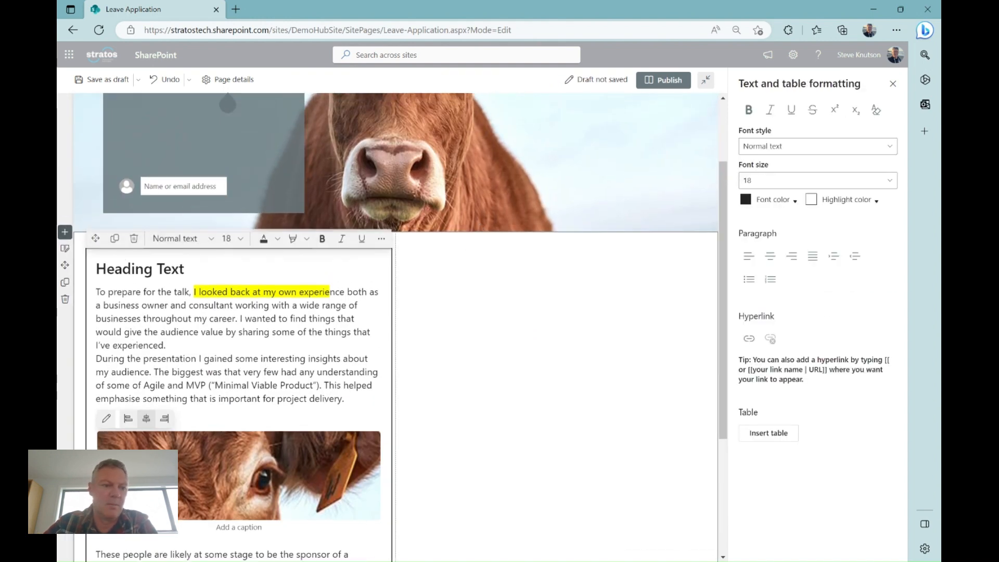
left_click(115, 238)
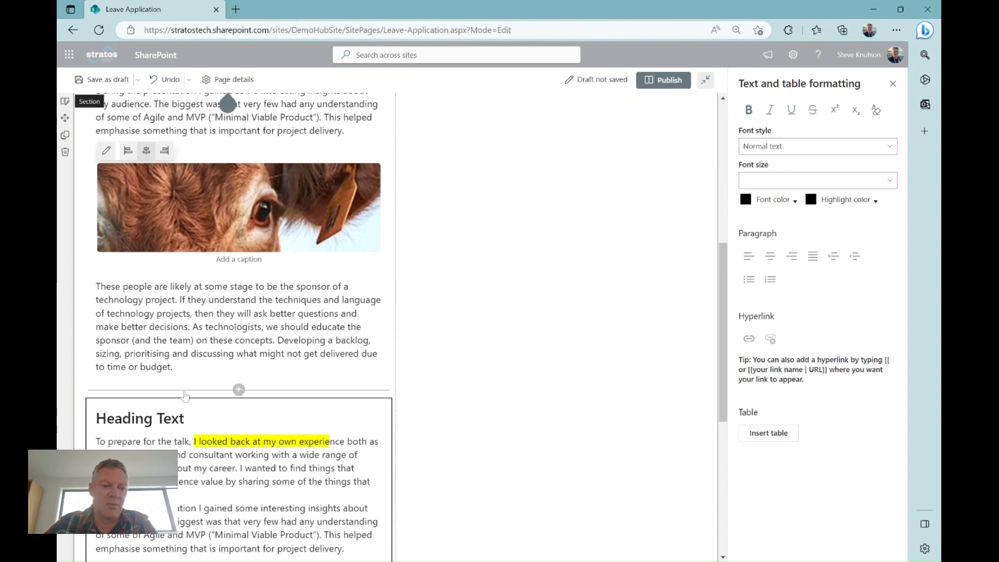
left_click(184, 396)
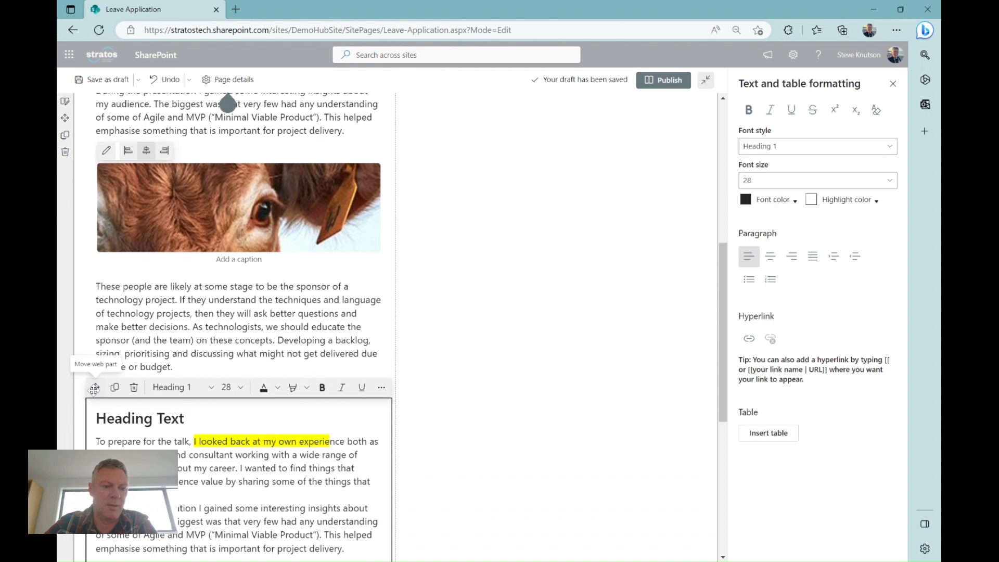
left_click_drag(95, 387, 489, 269)
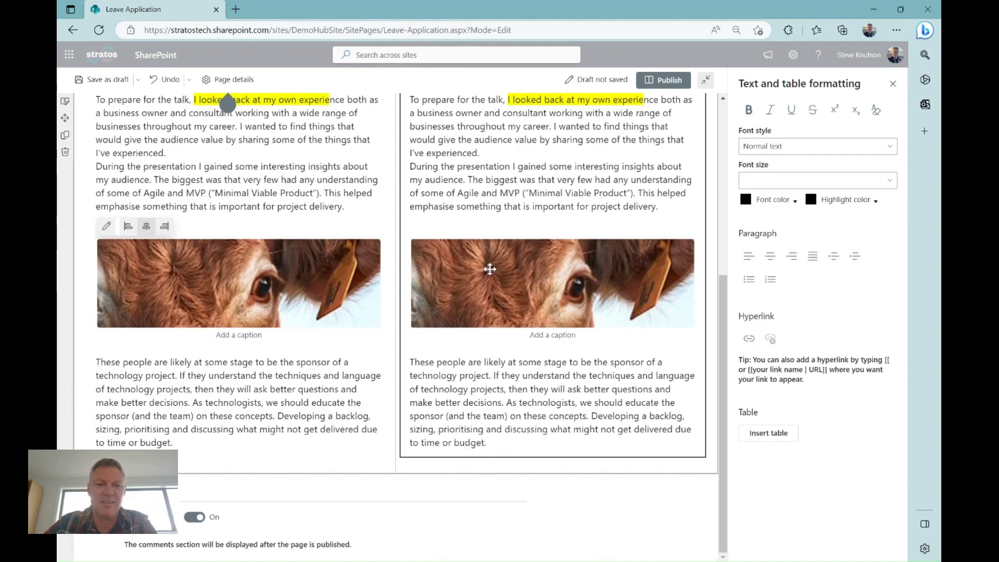
Delete the cow's eye image and the final paragraph starting "These people are likely" from the text web part in the second column
left_click(489, 269)
key("Delete")
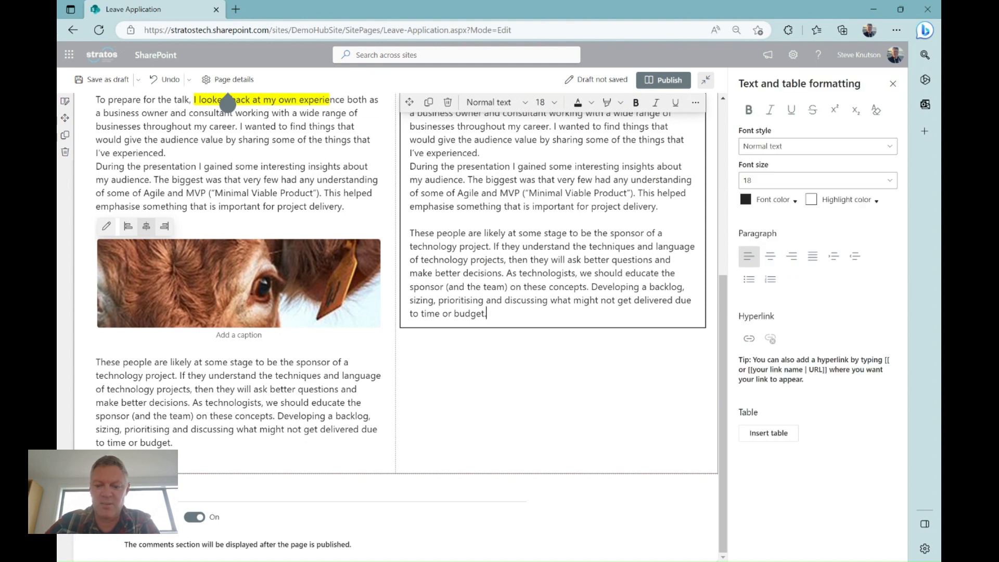
key("shift+Up")
key("shift+Up")
key("shift+Up")
key("shift+Up")
key("shift+Up")
key("shift+Up")
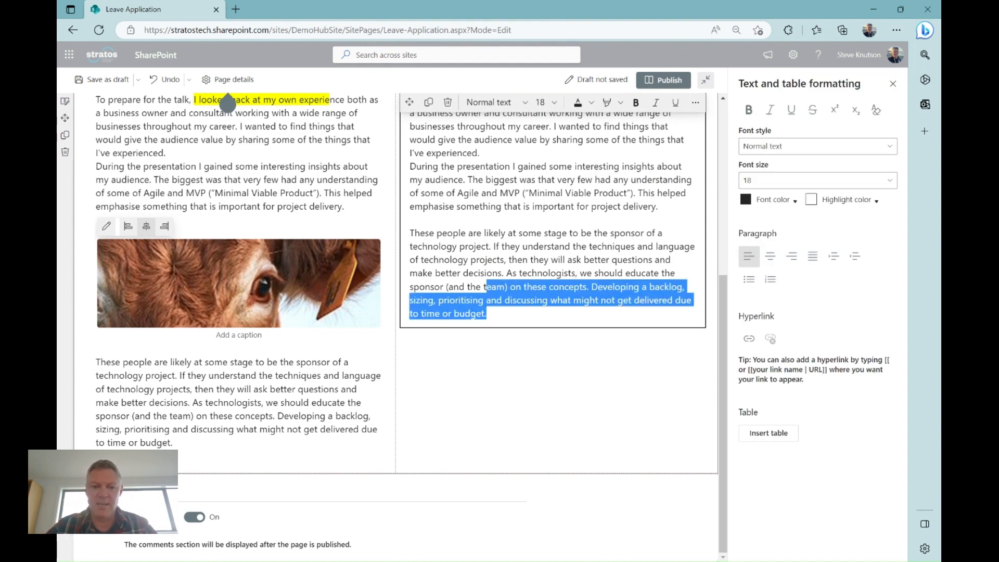
key("shift+Left")
key("shift+Left")
key("shift+Left")
key("shift+Left")
key("shift+Left")
key("shift+Left")
key("shift+Left")
key("shift+Left")
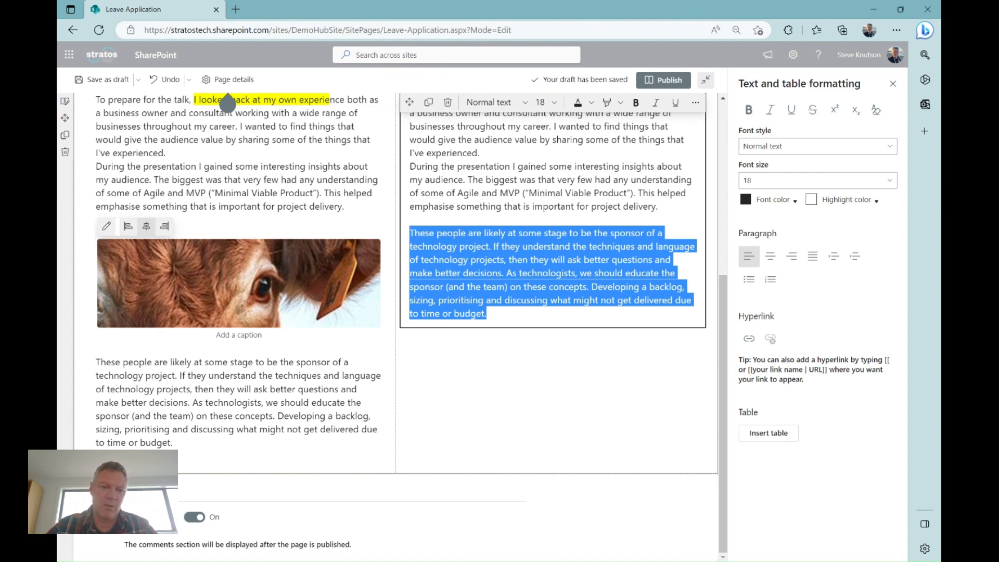
key("BackSpace")
left_click(561, 279)
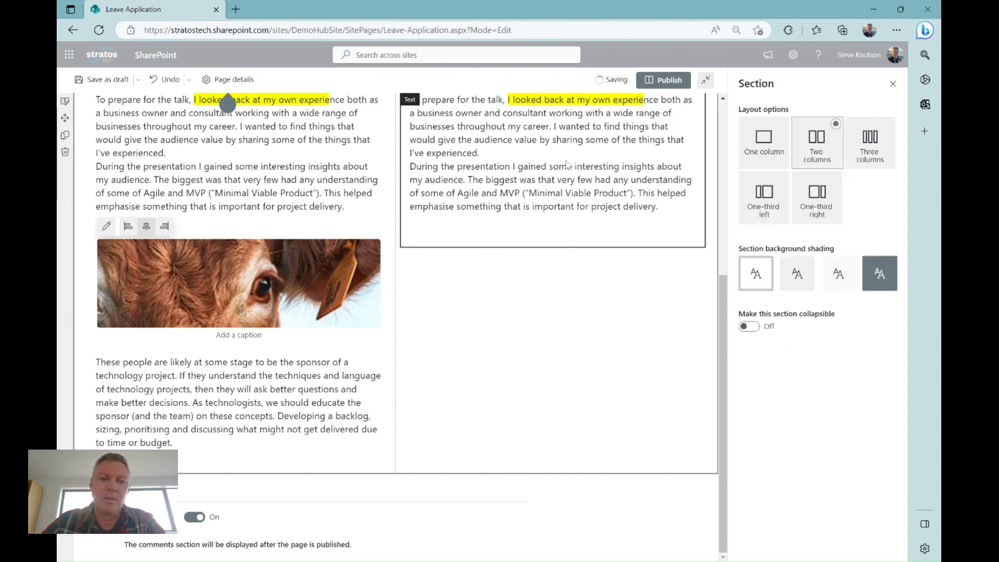
Move the shortened text web part above the original in the first column, and return it to the second column
scroll(502, 261, "up", 3)
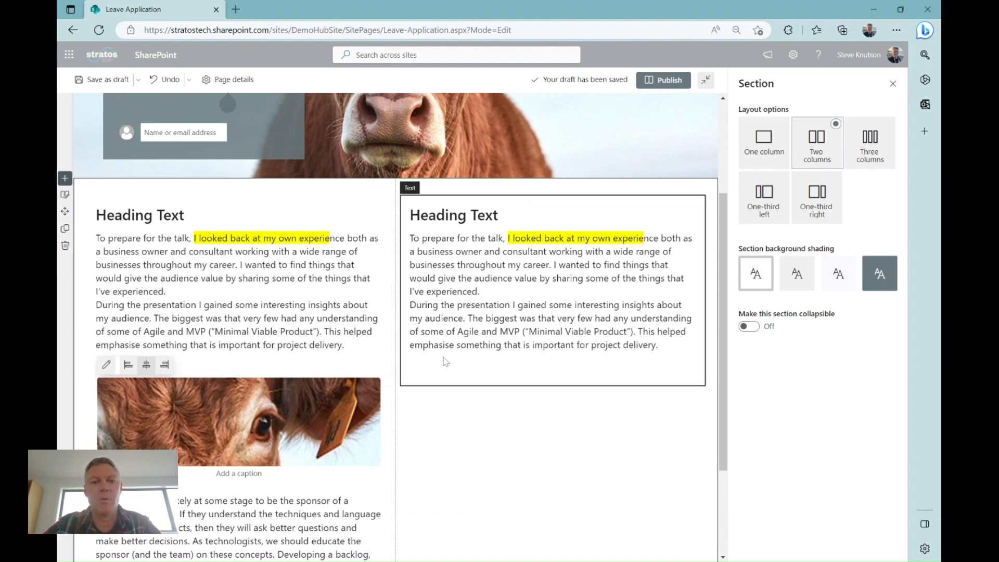
left_click(536, 206)
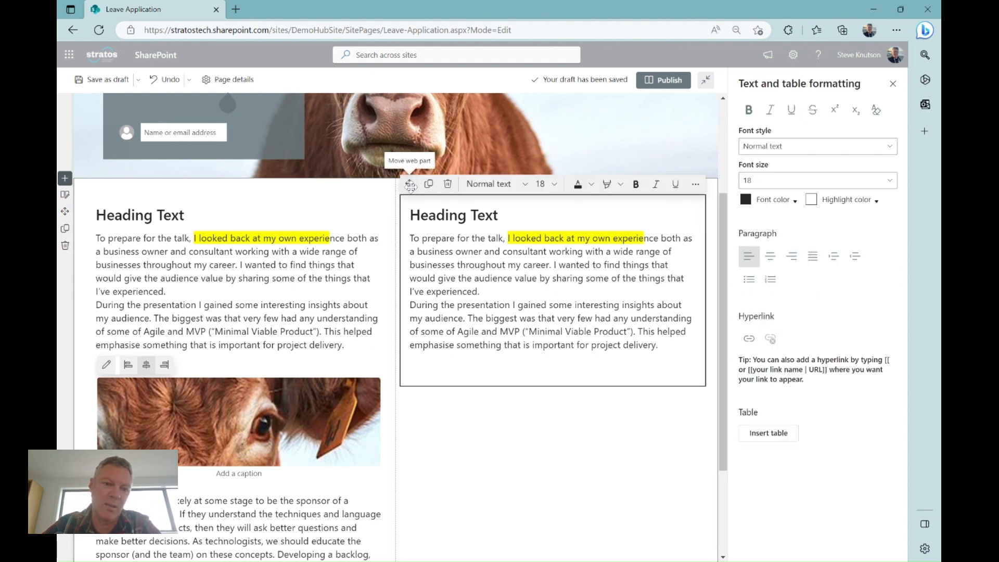
left_click_drag(409, 183, 244, 203)
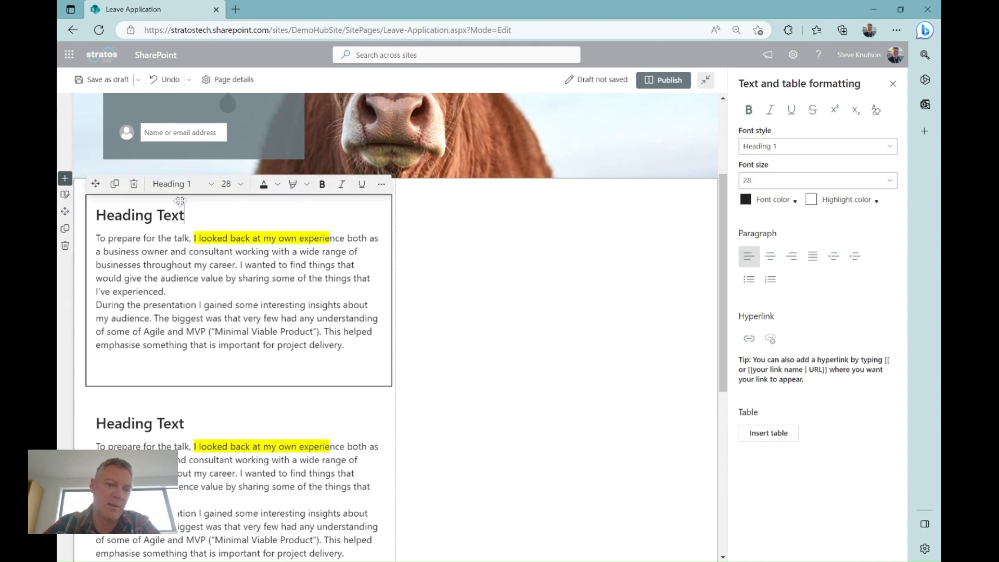
left_click_drag(96, 184, 443, 259)
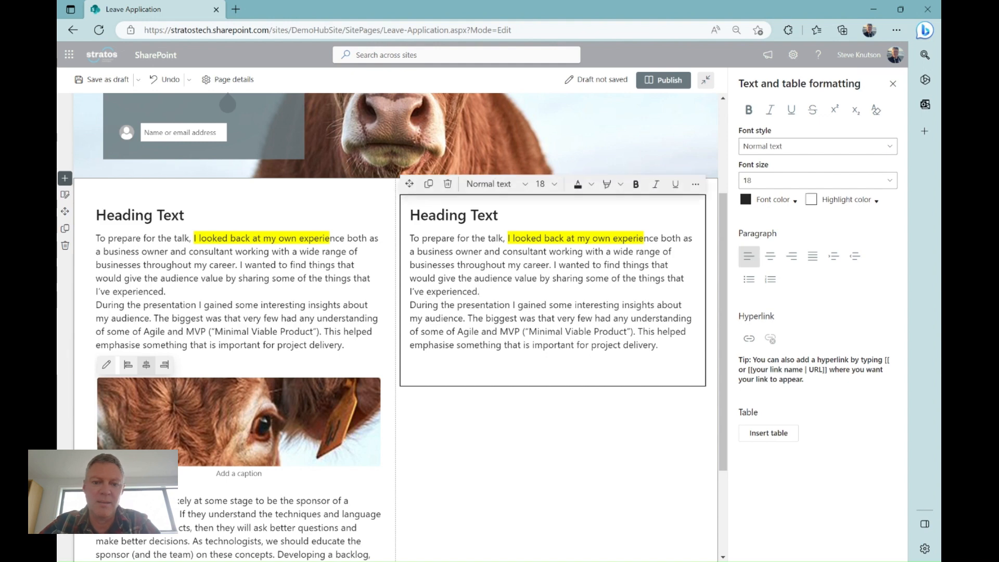
Replace all text in the second column's web part with "Leave Applications must be in 1 week before leave is taken"
key("ctrl+a")
left_click_drag(377, 219, 377, 219)
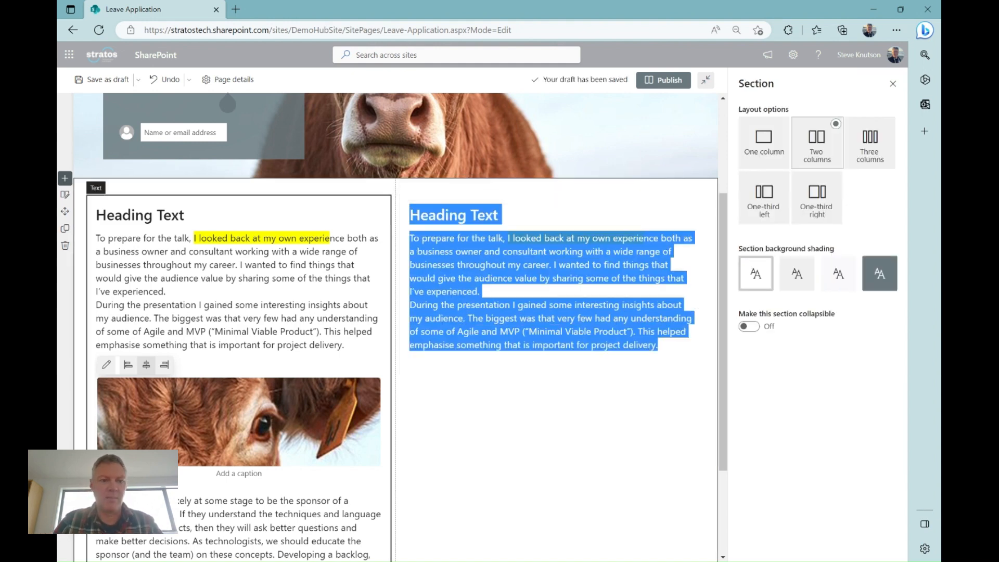
type("Leave Application Details")
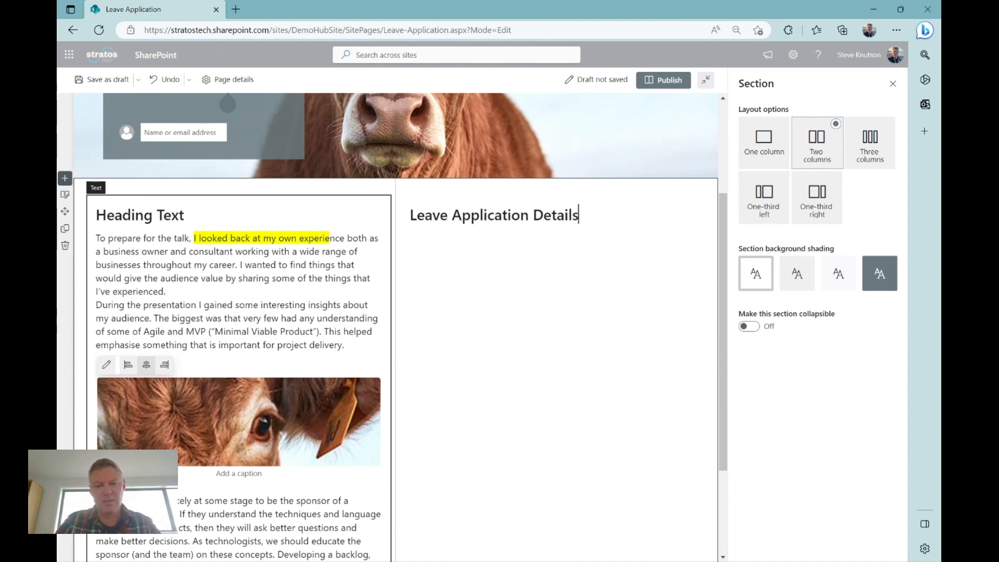
type(" mu")
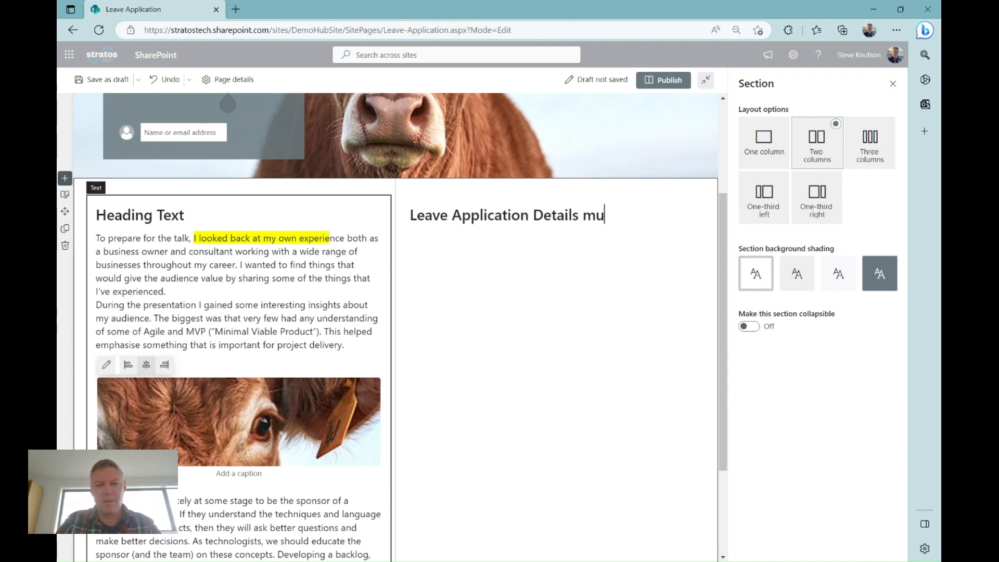
key("BackSpace")
key("BackSpace")
key("BackSpace")
key("BackSpace")
key("BackSpace")
key("BackSpace")
key("BackSpace")
key("BackSpace")
key("BackSpace")
key("BackSpace")
key("BackSpace")
key("BackSpace")
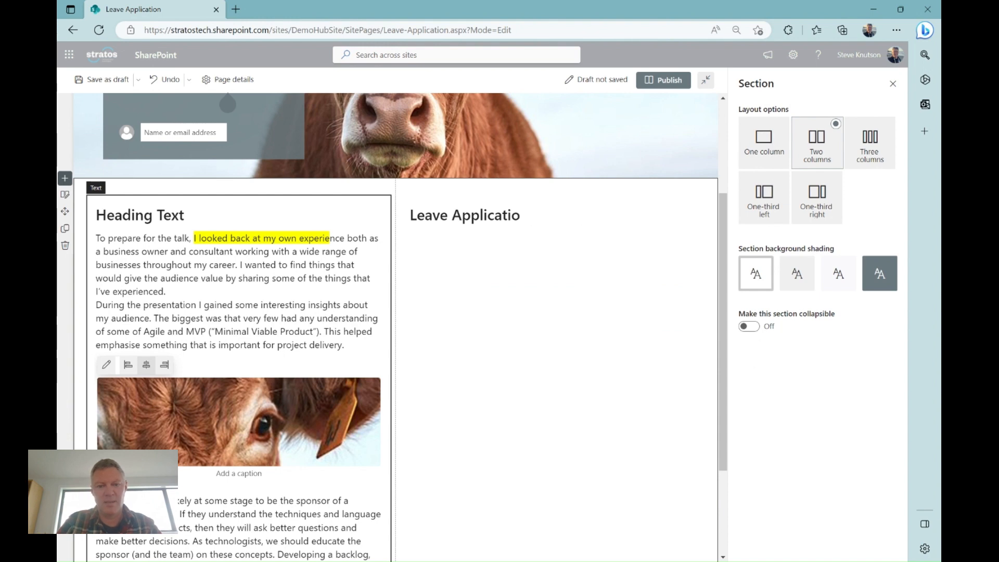
type("ns must be in ")
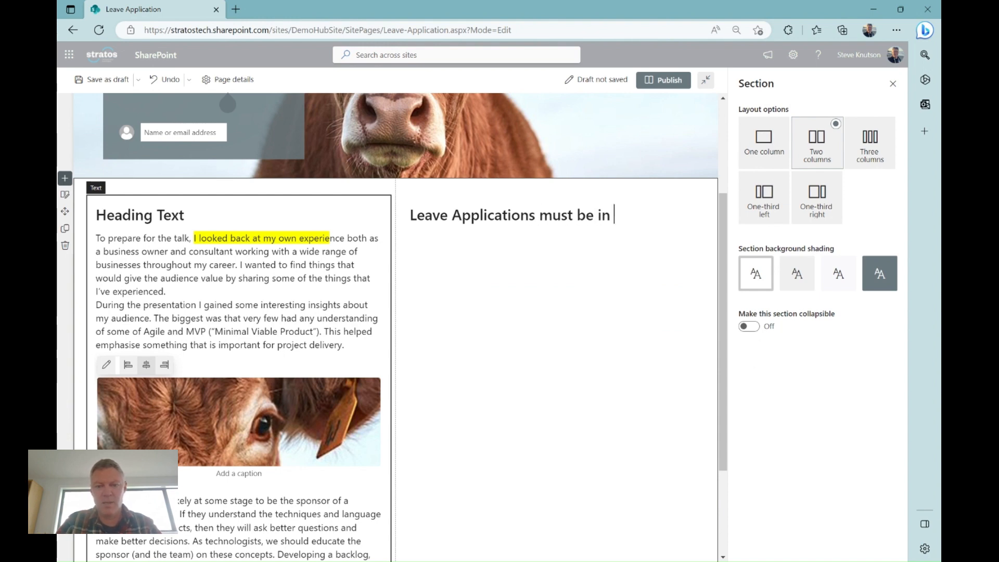
type("1 we")
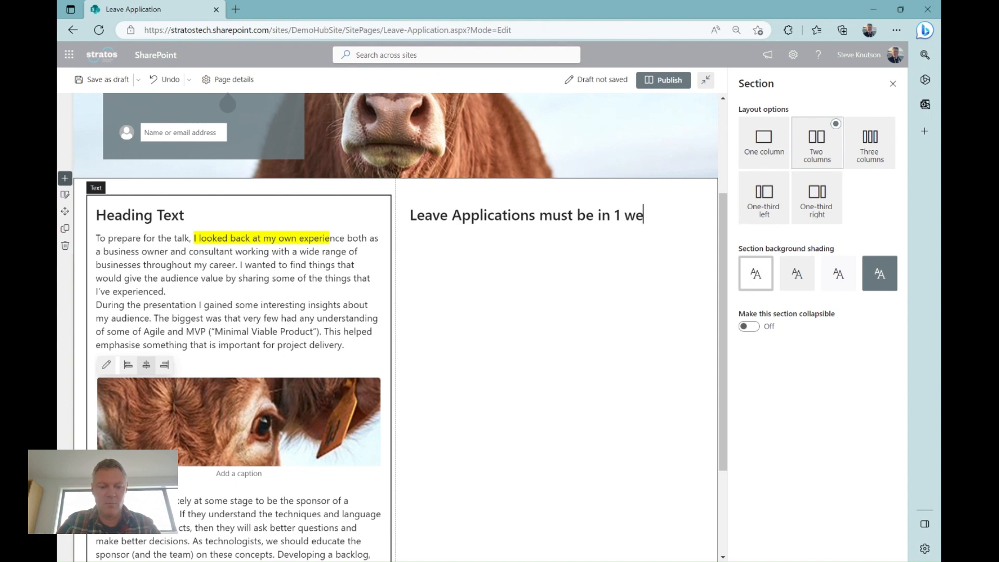
type("ek before le")
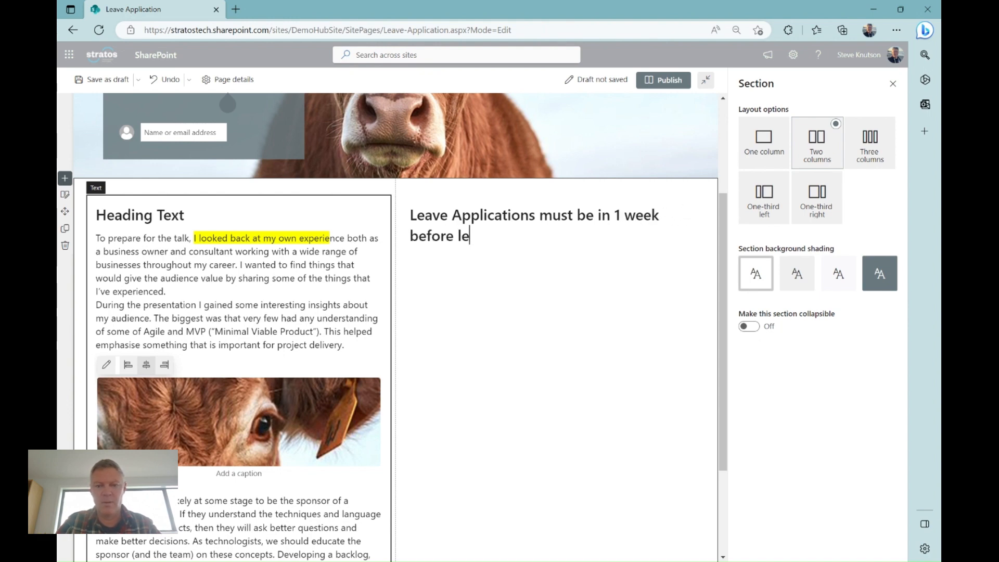
type("ave is ta")
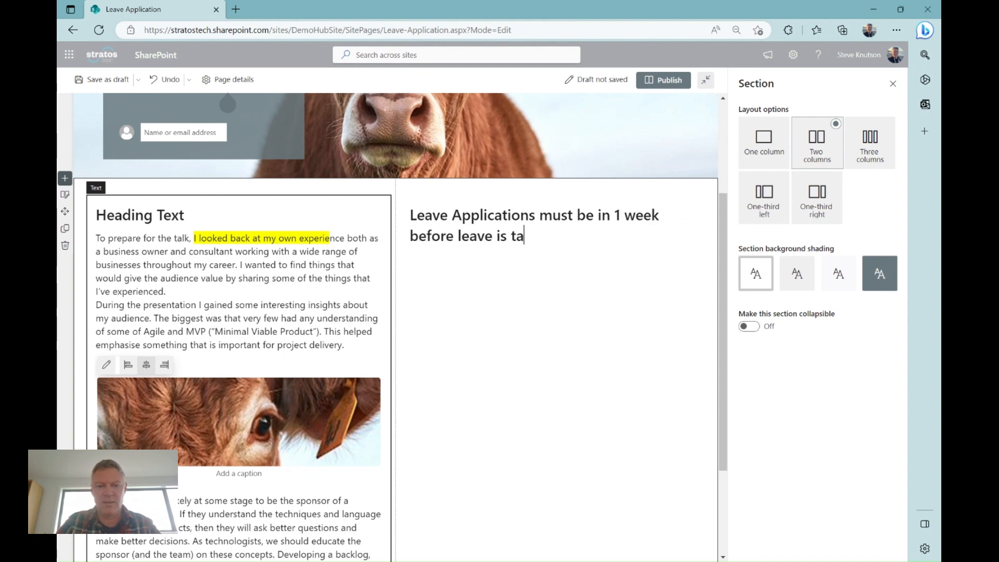
type("ken")
Format the "Leave Applications must be in 1 week before leave is taken" text in the Pull quote style
left_click(596, 237)
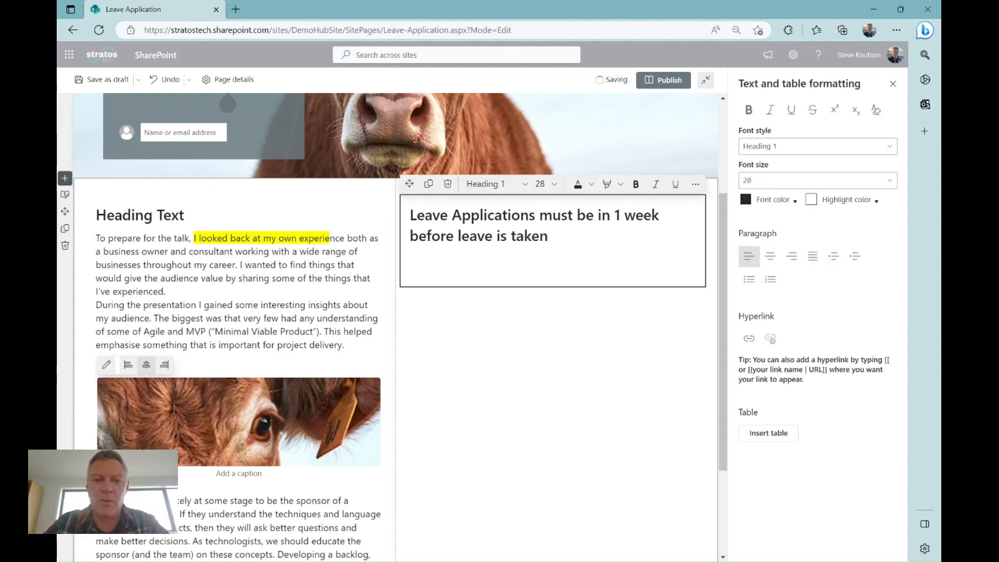
left_click_drag(550, 237, 386, 209)
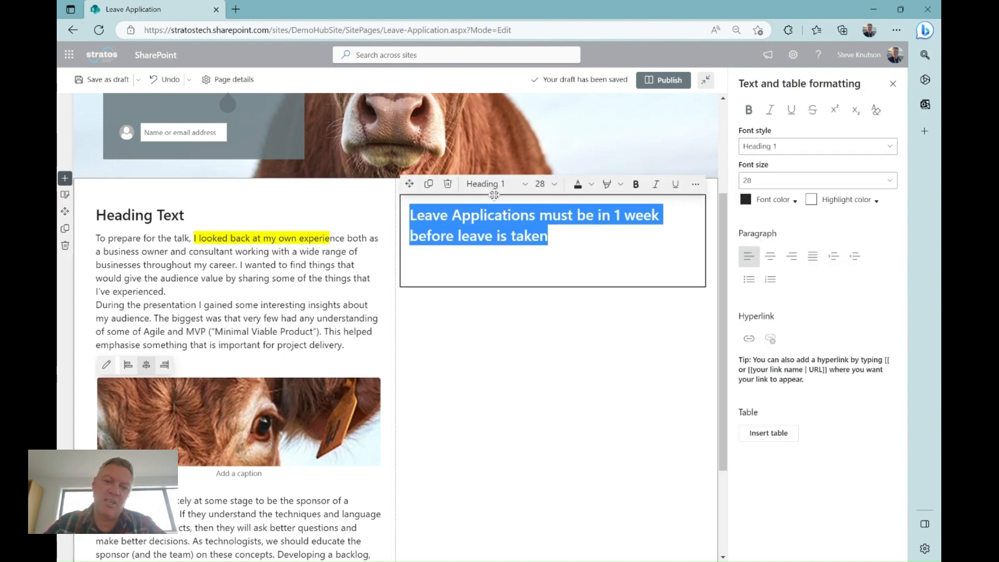
left_click(522, 188)
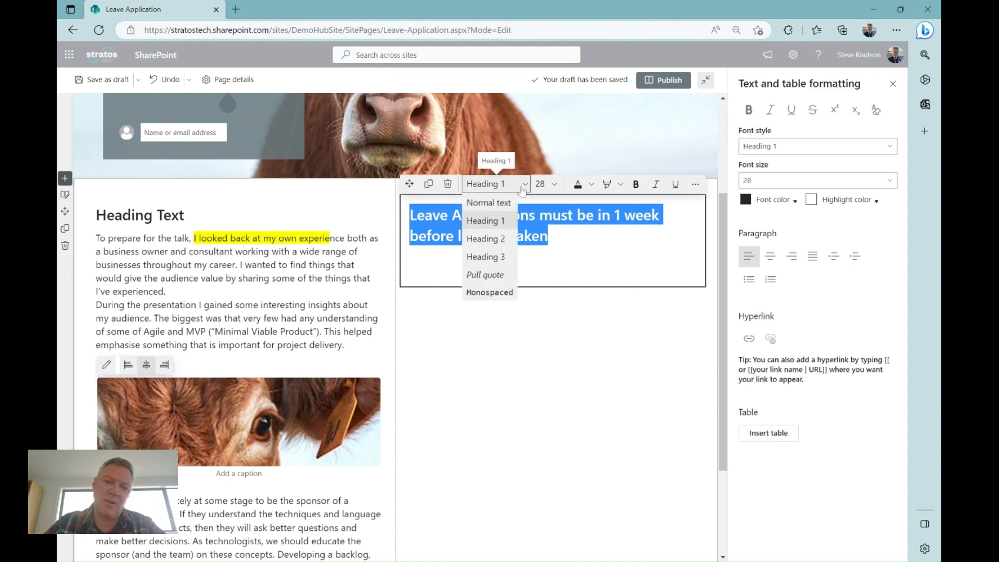
left_click(485, 274)
left_click(522, 318)
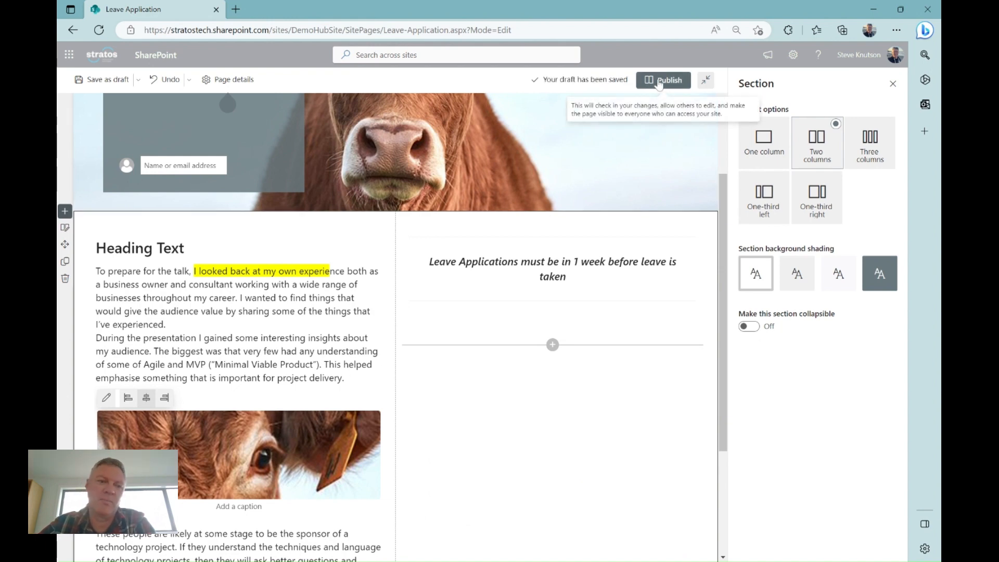
Save the page as a draft and close the settings pane to view the saved page
left_click(100, 87)
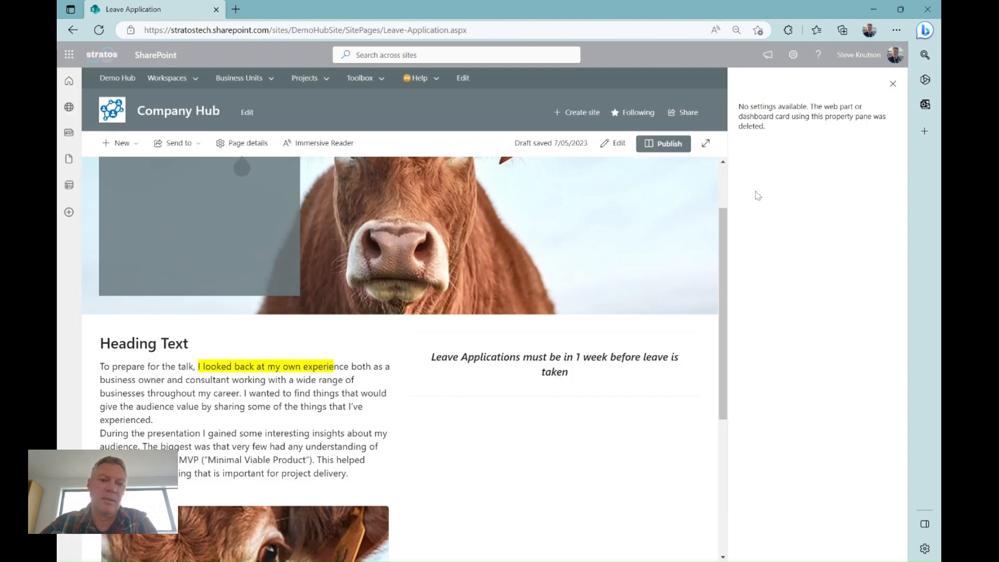
left_click(893, 83)
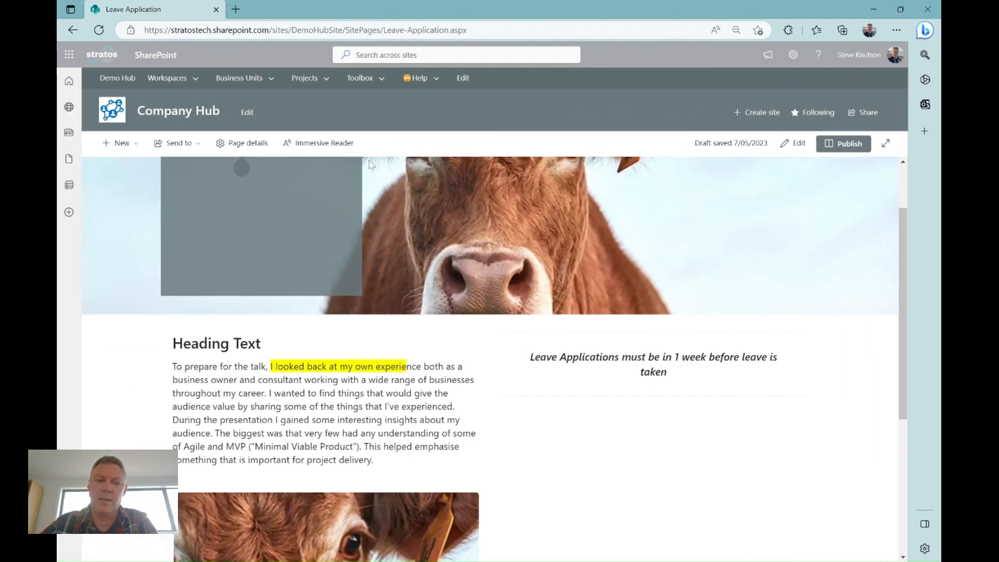
scroll(718, 258, "up", 2)
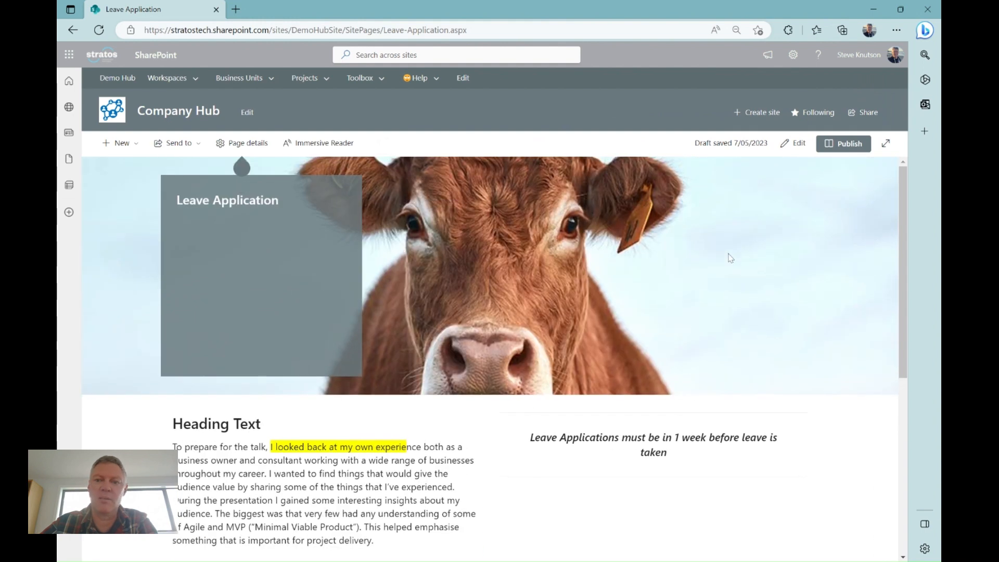
Reopen the page for editing and move the pull quote web part above the heading text in the first column
left_click(796, 145)
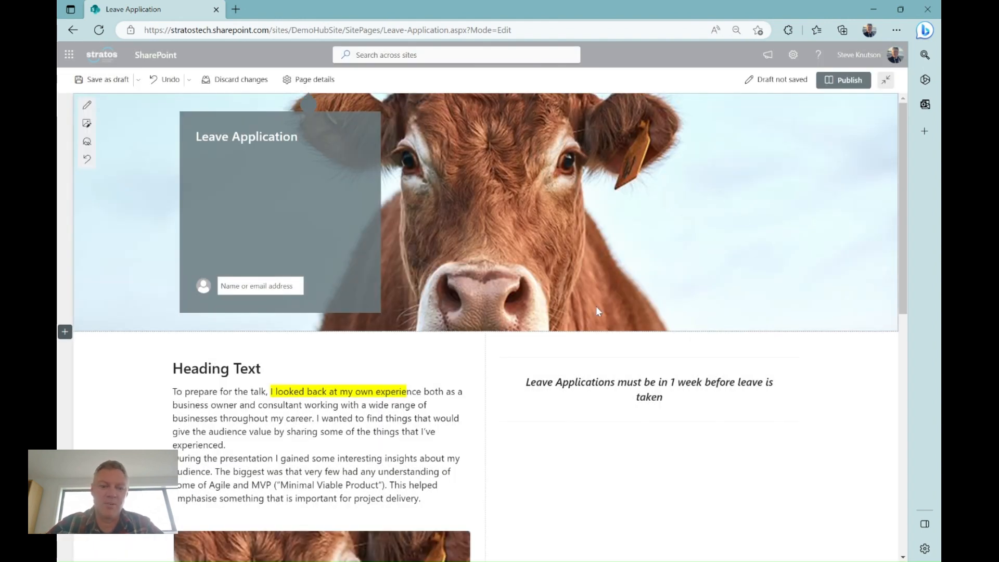
left_click(407, 375)
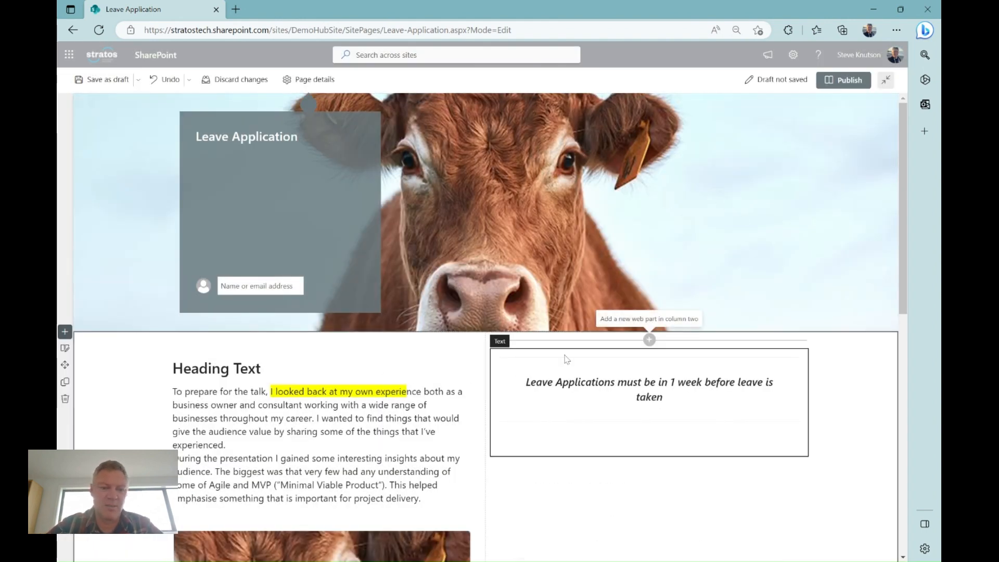
left_click(598, 354)
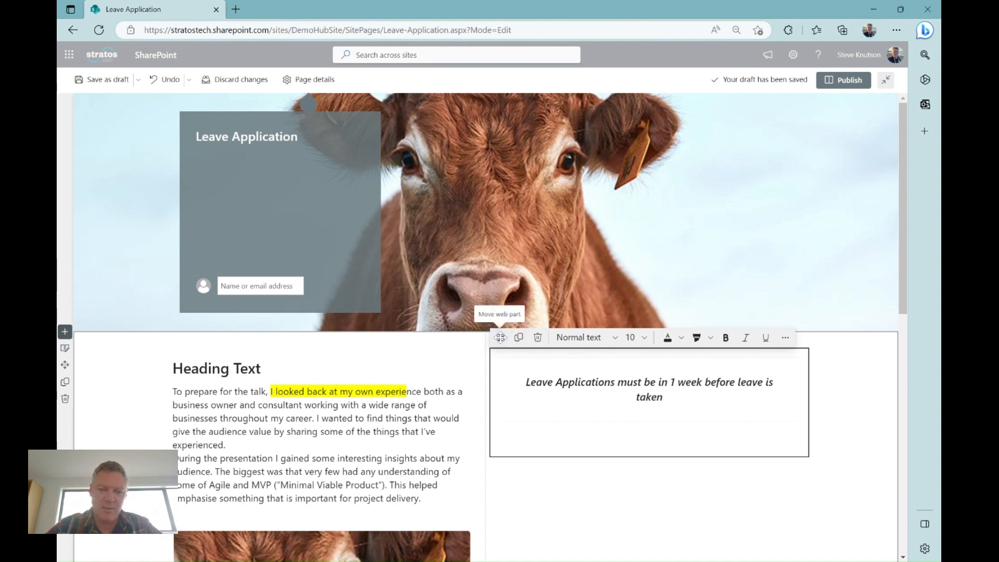
left_click_drag(499, 337, 266, 349)
left_click(210, 387)
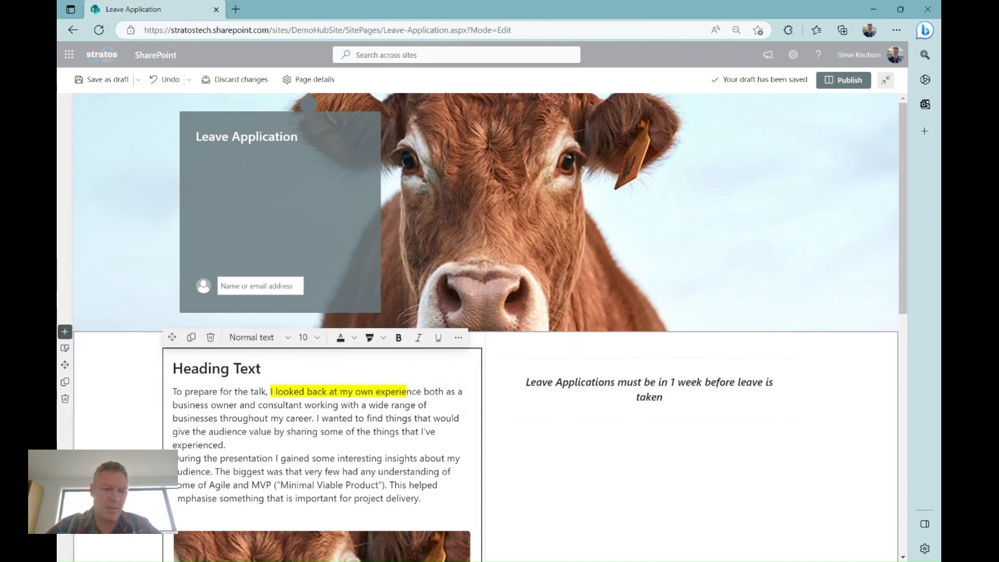
scroll(586, 443, "down", 1)
left_click(582, 290)
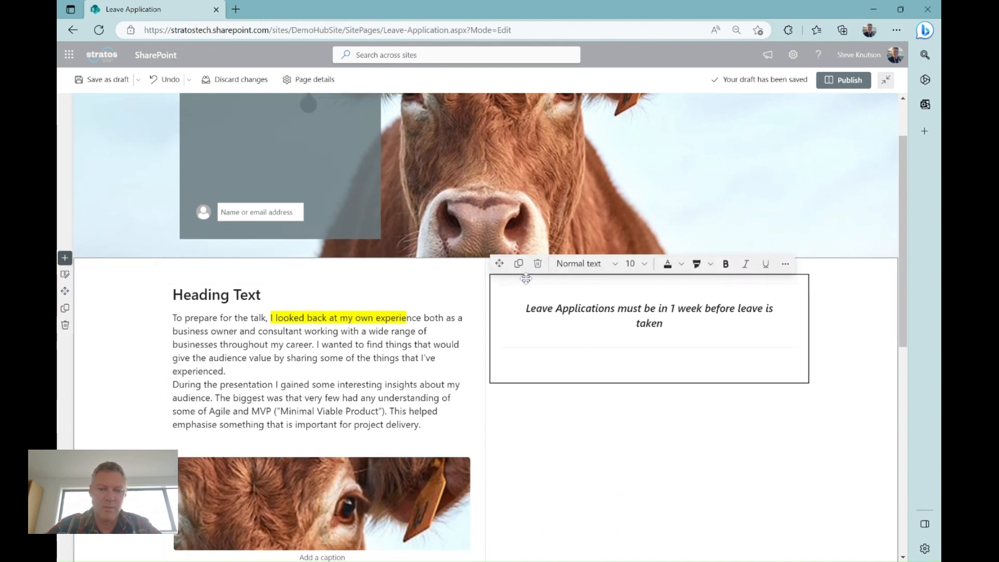
left_click_drag(499, 265, 296, 274)
Move the heading text web part to the second column and set the section layout to One-third left
left_click(217, 420)
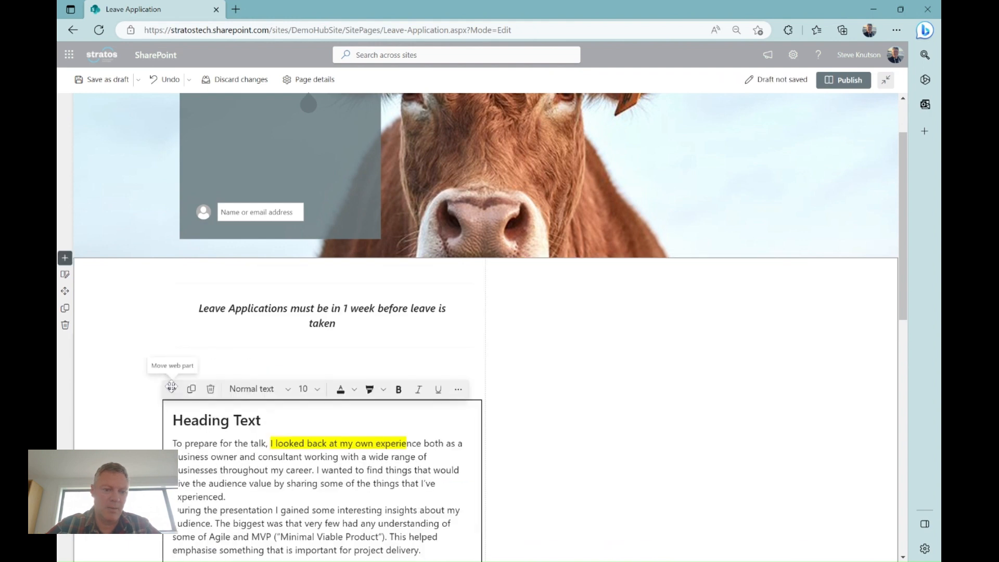
scroll(313, 393, "down", 1)
left_click_drag(172, 380, 536, 319)
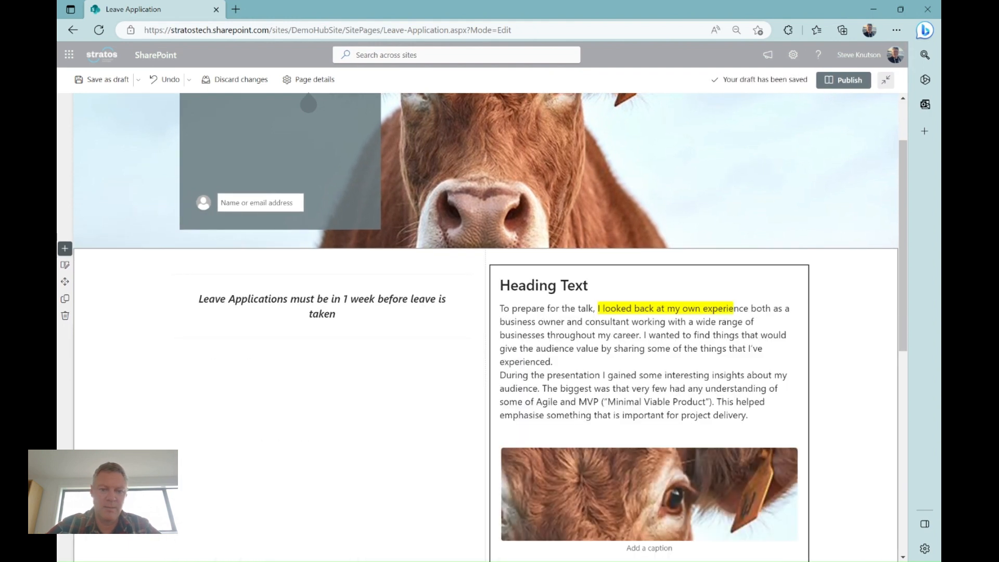
left_click(64, 264)
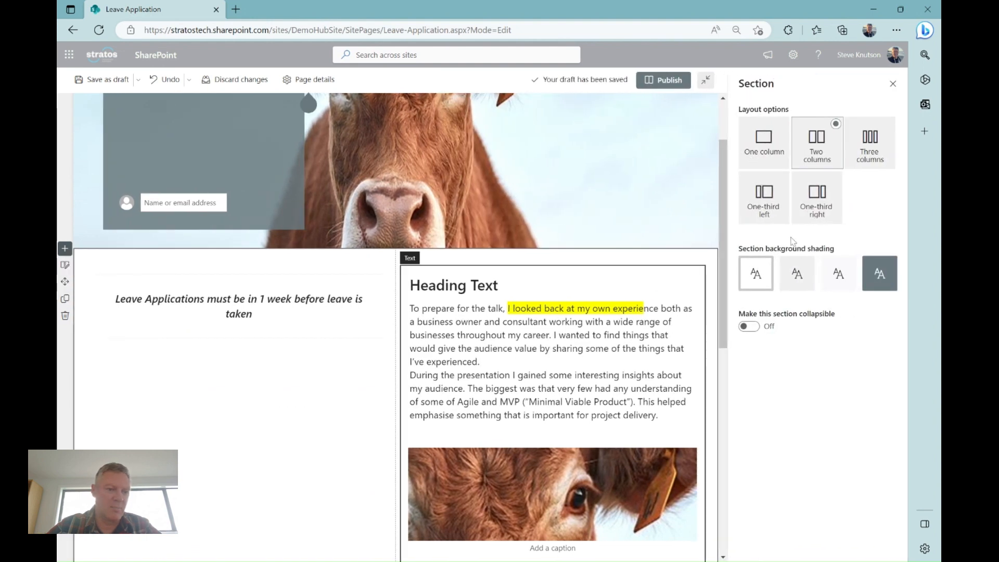
left_click(773, 204)
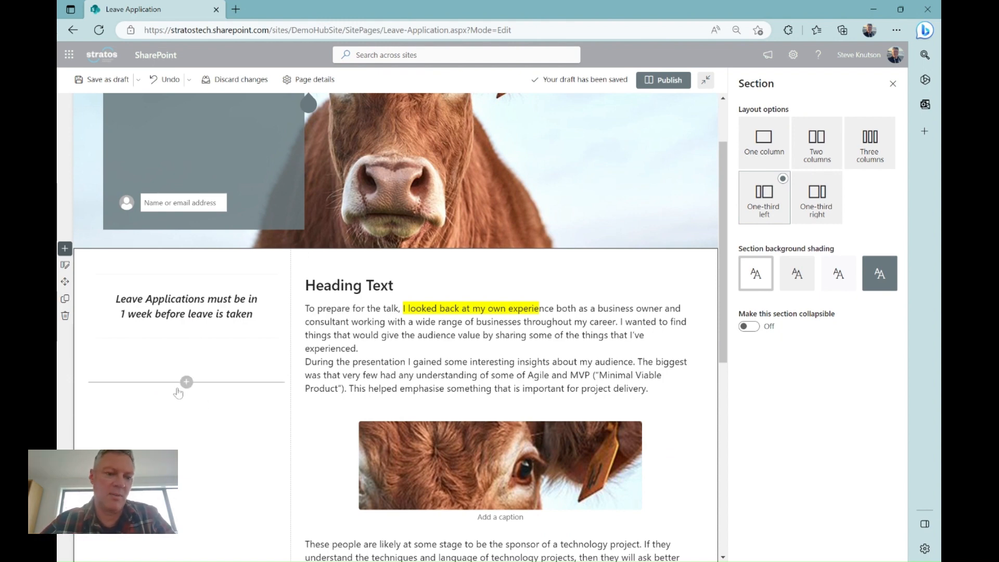
Add a People web part below the pull quote and fill it with the director's profile
left_click(185, 383)
type("People")
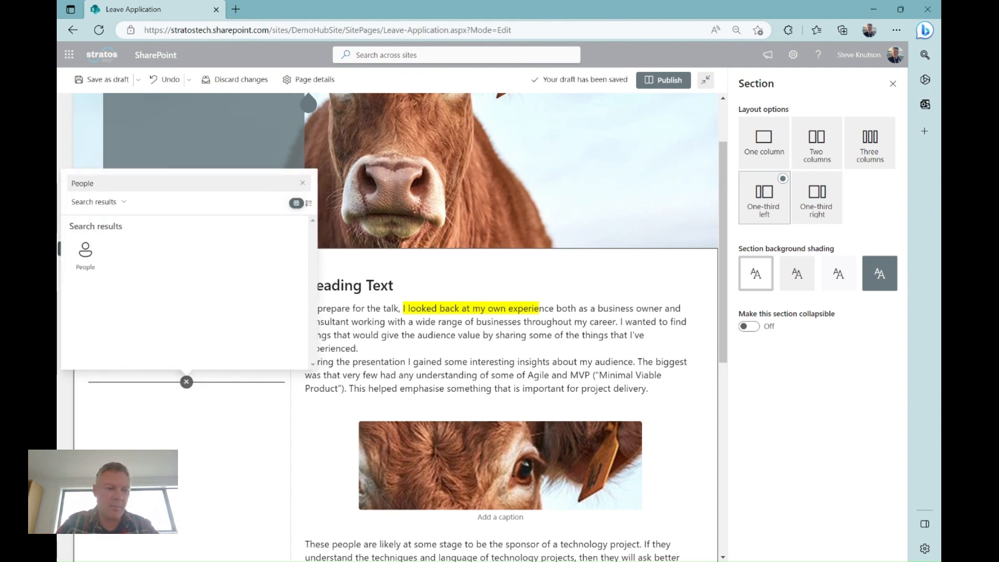
left_click(85, 253)
left_click(201, 448)
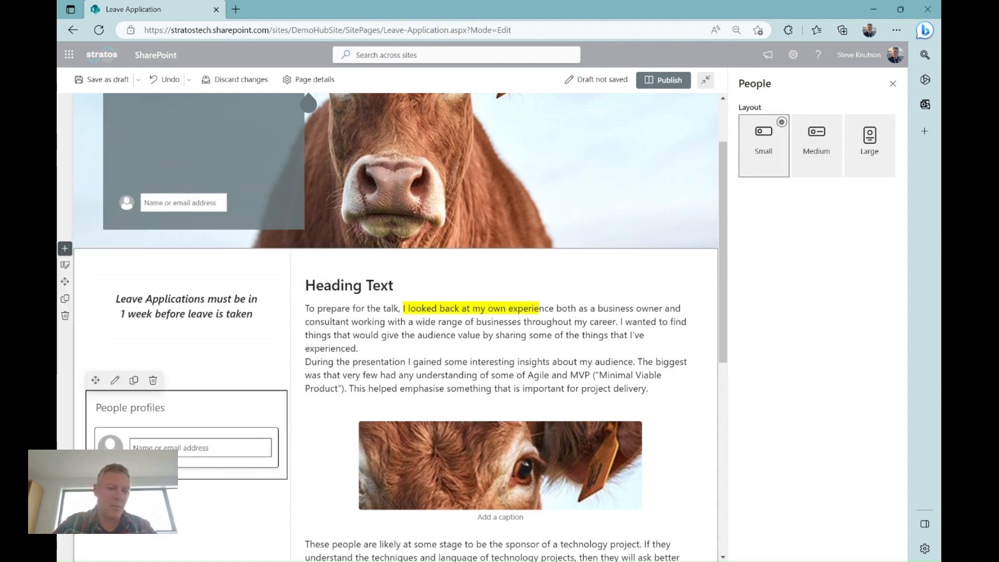
type("Steve")
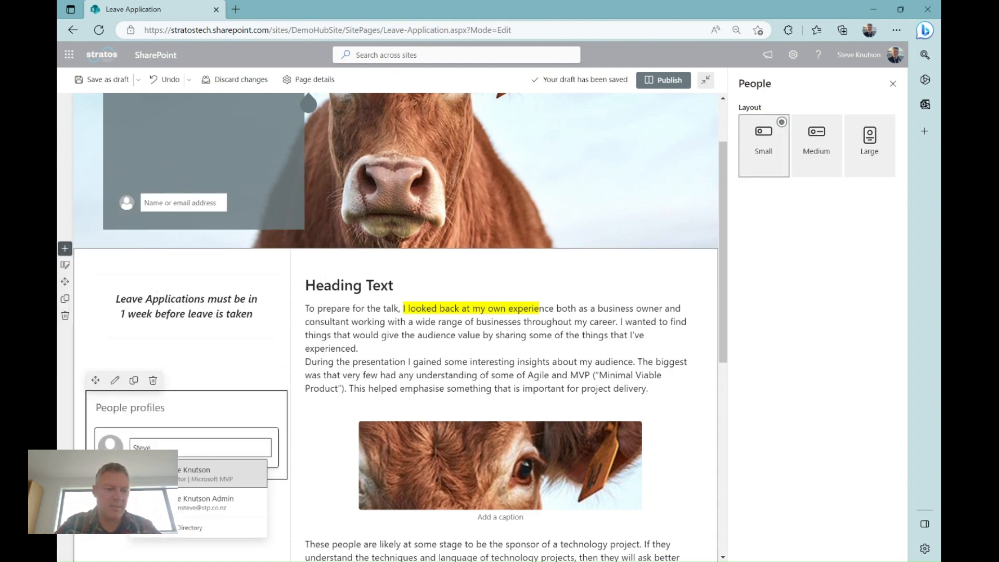
left_click(178, 476)
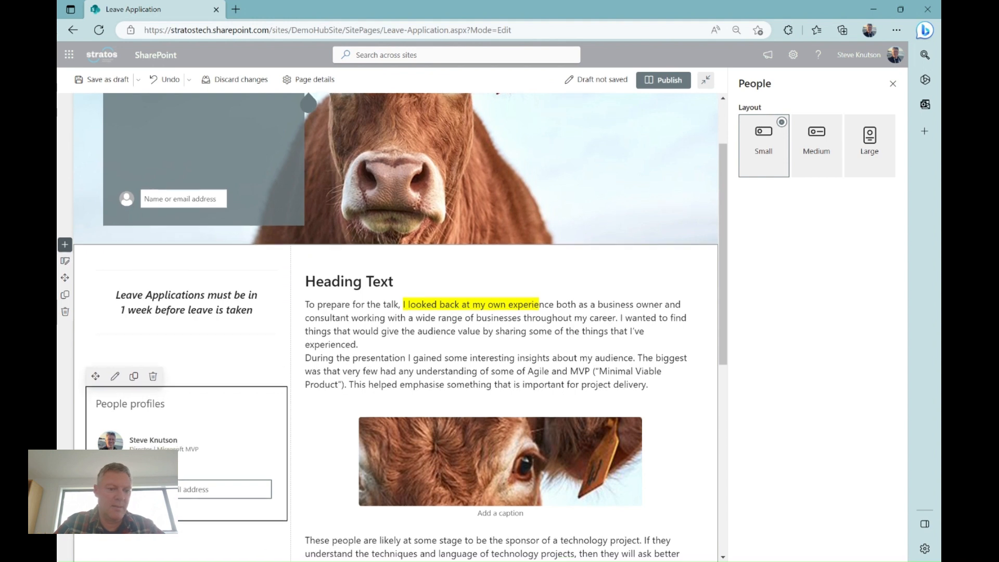
left_click(130, 405)
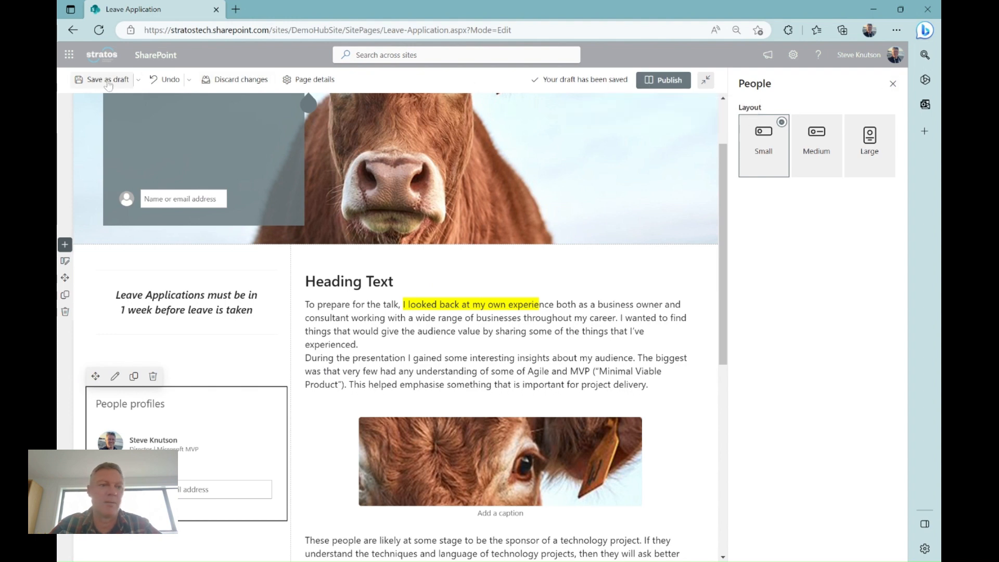
Save the page as a draft and review the saved page down to its recommendations and comments
left_click(125, 80)
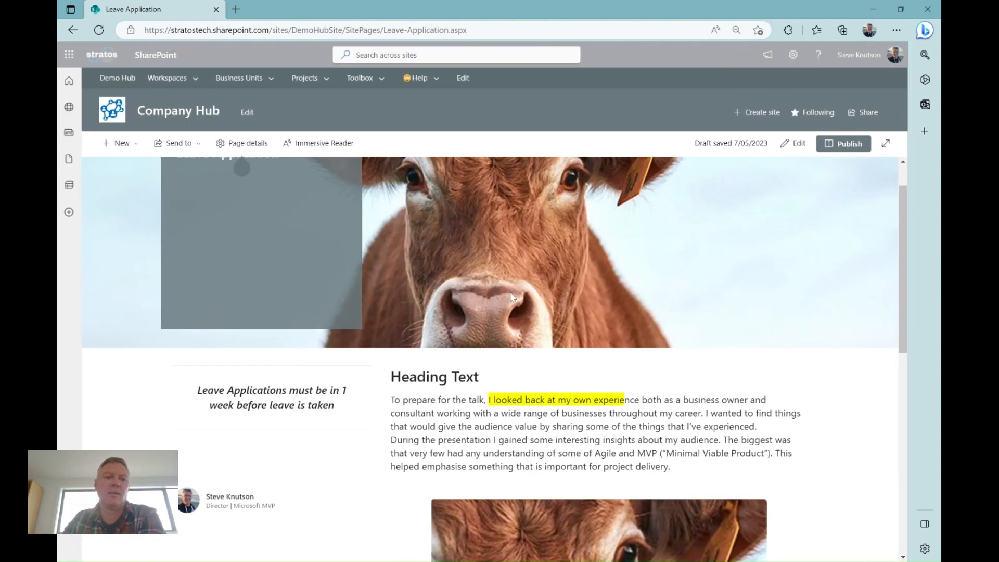
scroll(241, 168, "down", 10)
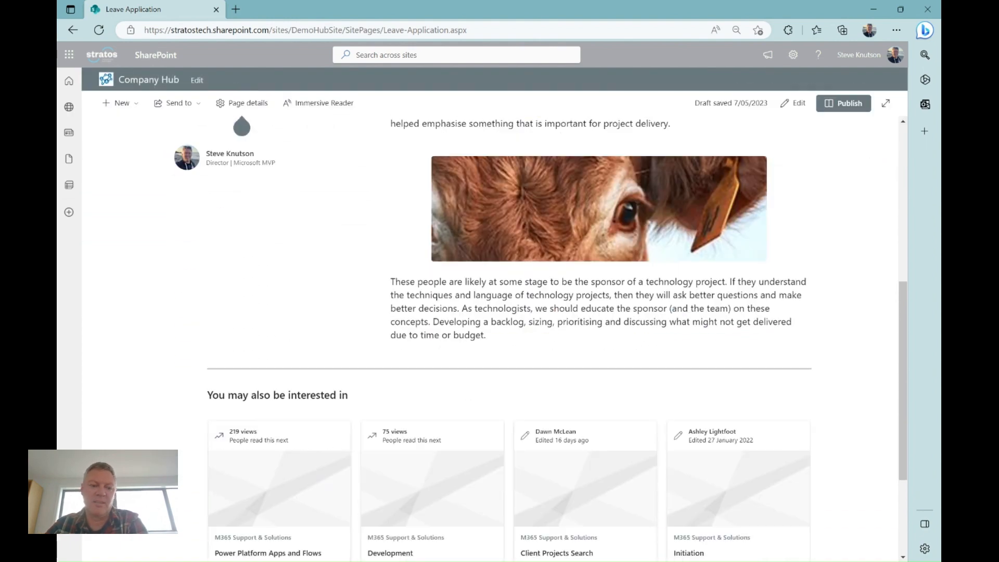
scroll(302, 404, "up", 10)
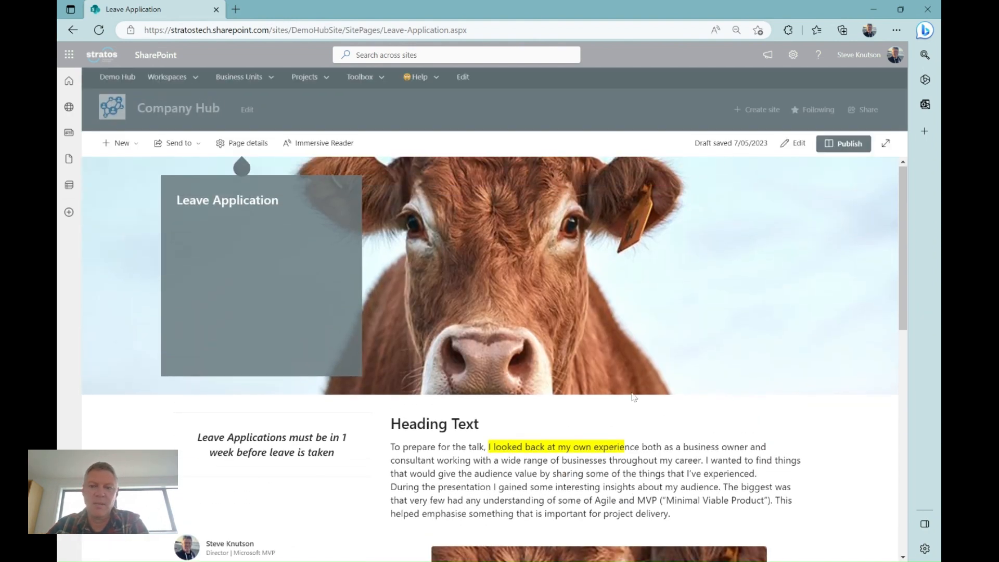
scroll(302, 404, "down", 7)
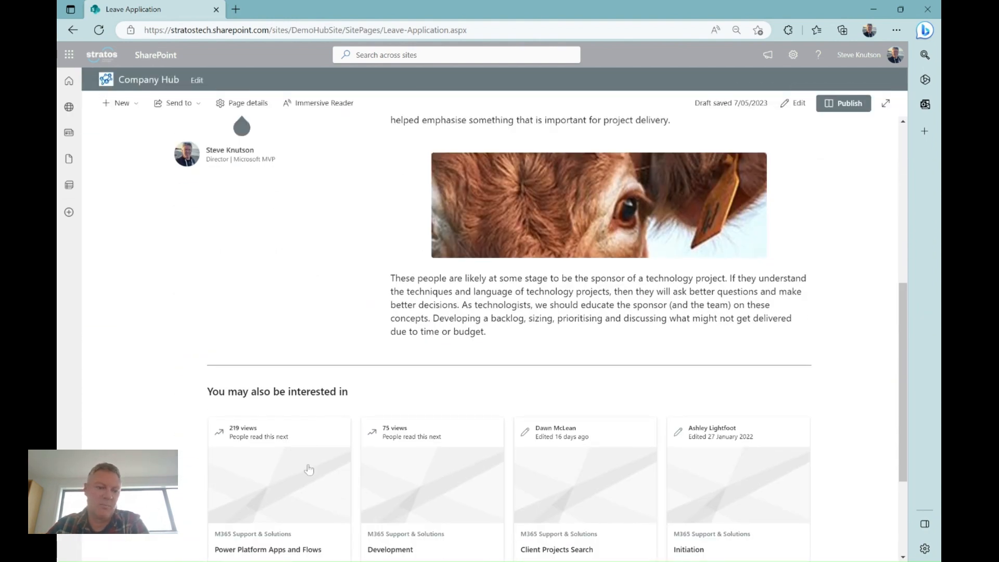
scroll(309, 469, "down", 3)
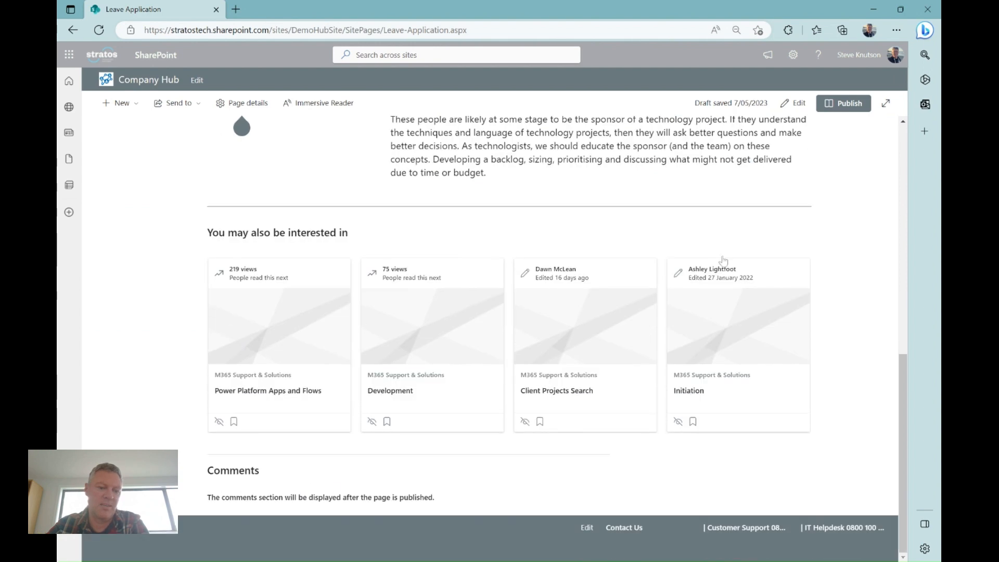
Reopen the page for editing and turn off both "You may also be interested in" and Comments
left_click(793, 103)
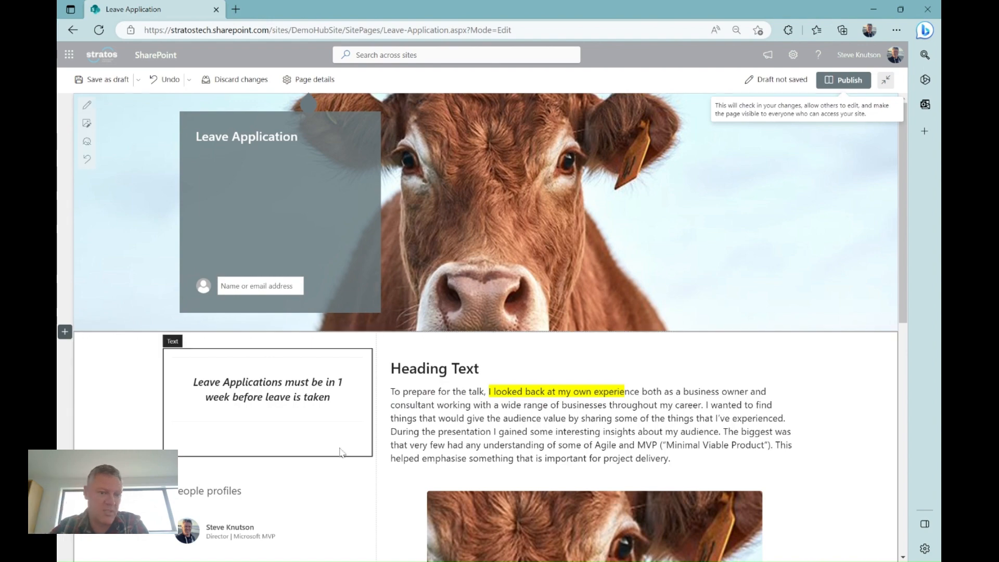
scroll(287, 464, "down", 7)
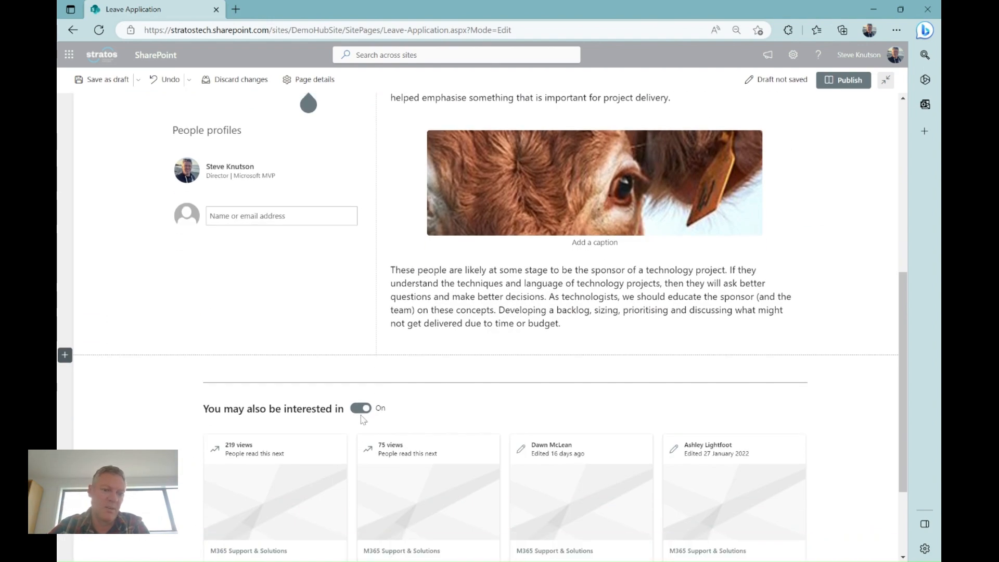
left_click(362, 410)
scroll(396, 443, "down", 3)
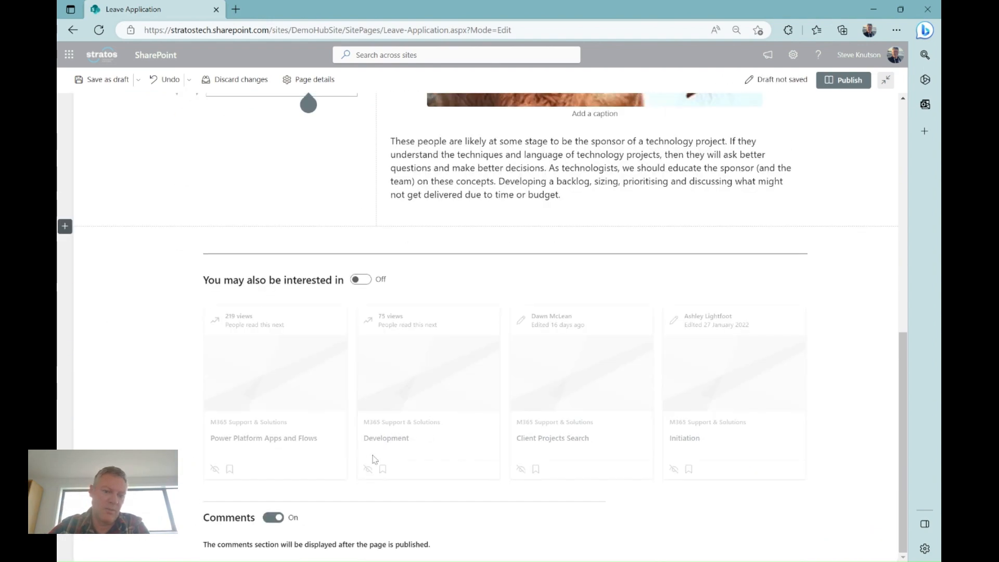
left_click(274, 516)
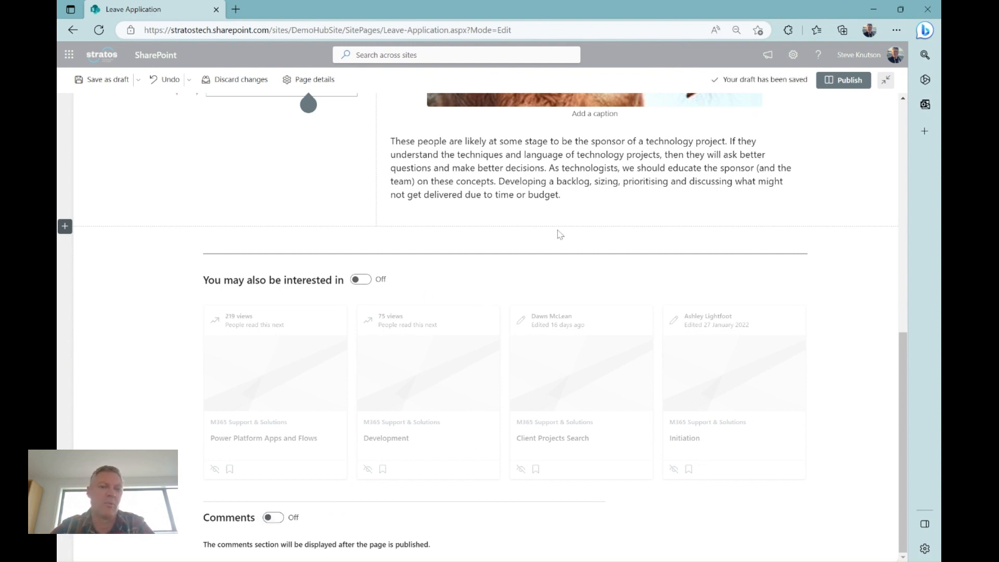
Publish the page, dismiss the sharing suggestions, and reopen the page for editing
left_click(844, 79)
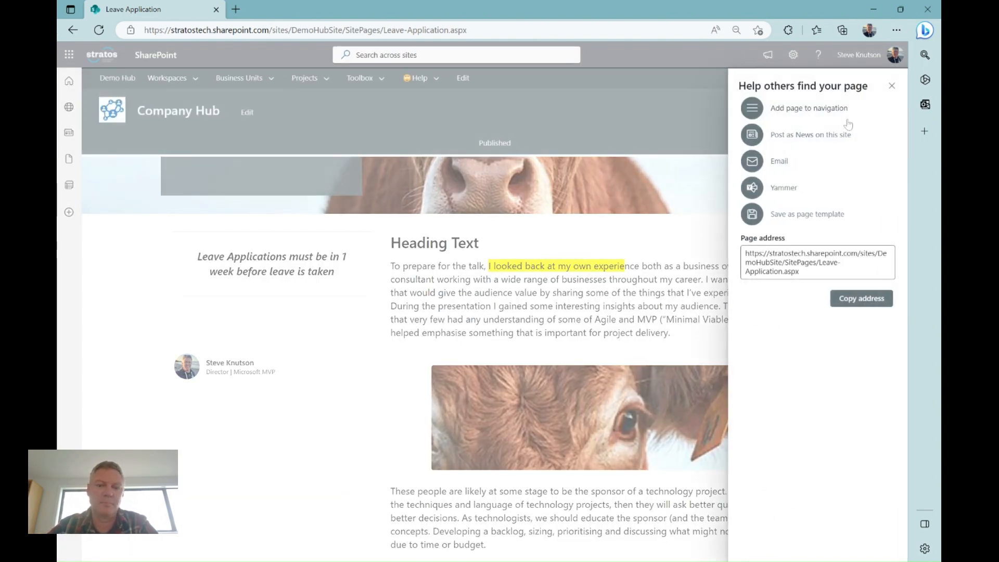
left_click(892, 92)
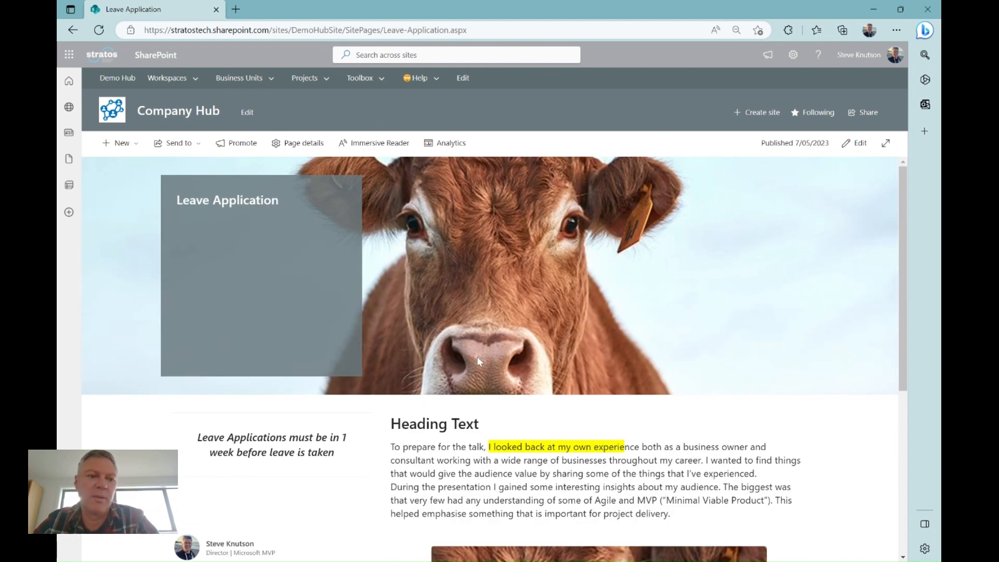
left_click(856, 143)
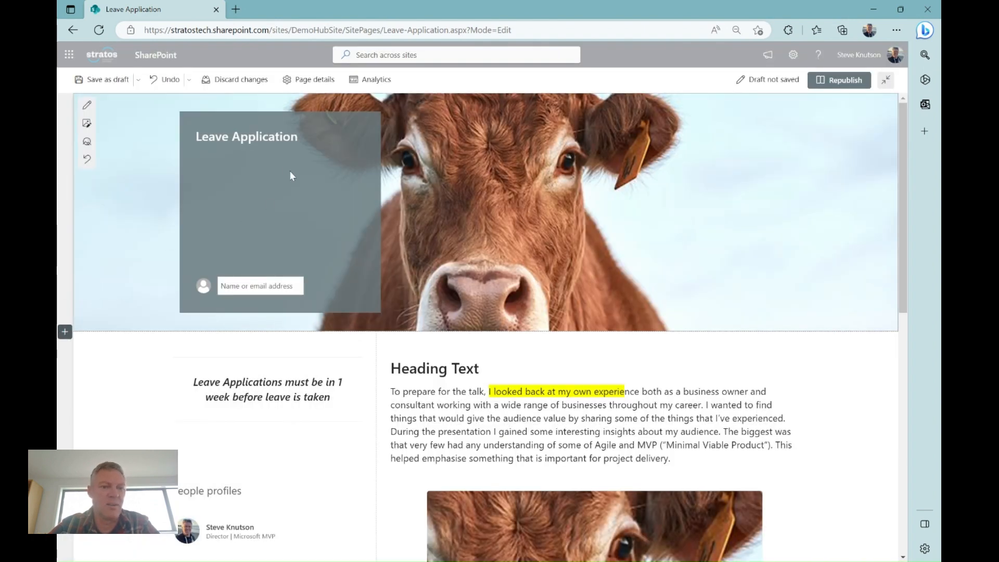
Add a full-width section directly below the title area, and delete it again
left_click(65, 332)
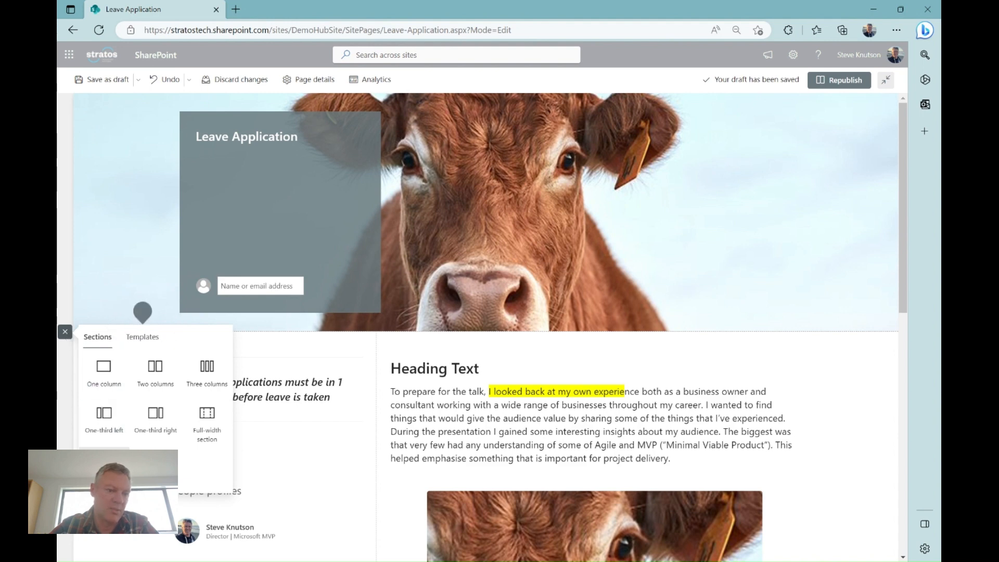
left_click(209, 421)
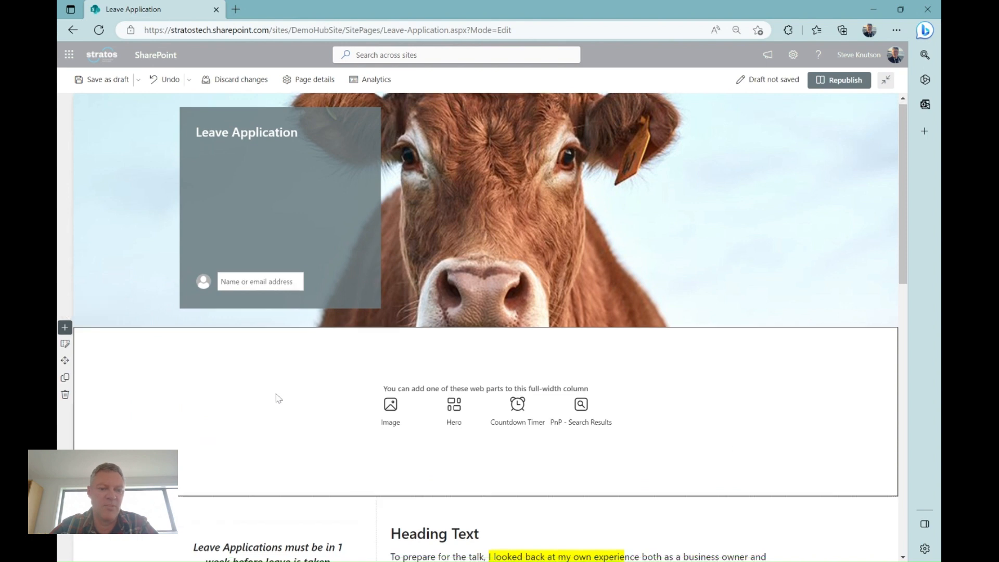
scroll(431, 319, "down", 2)
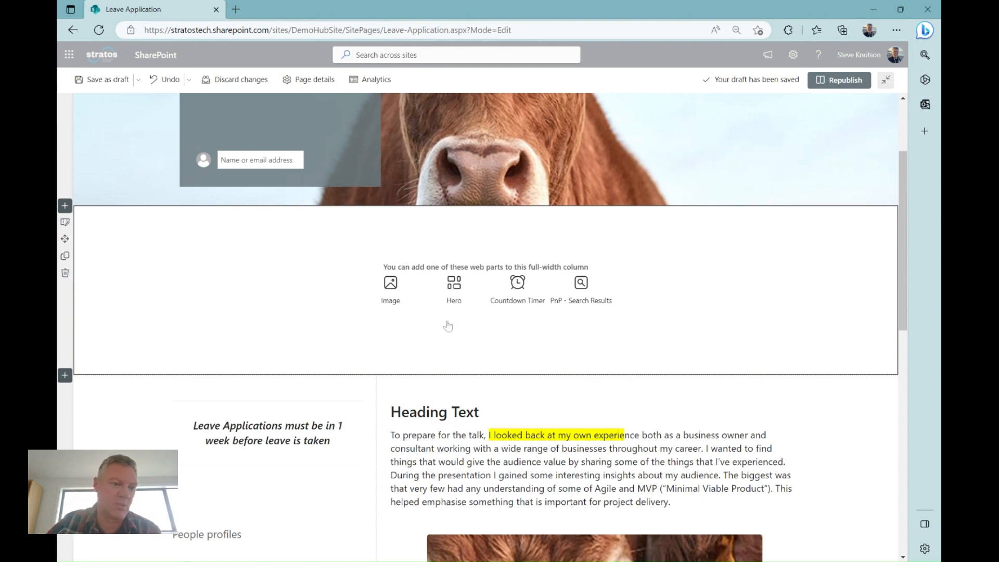
left_click(64, 273)
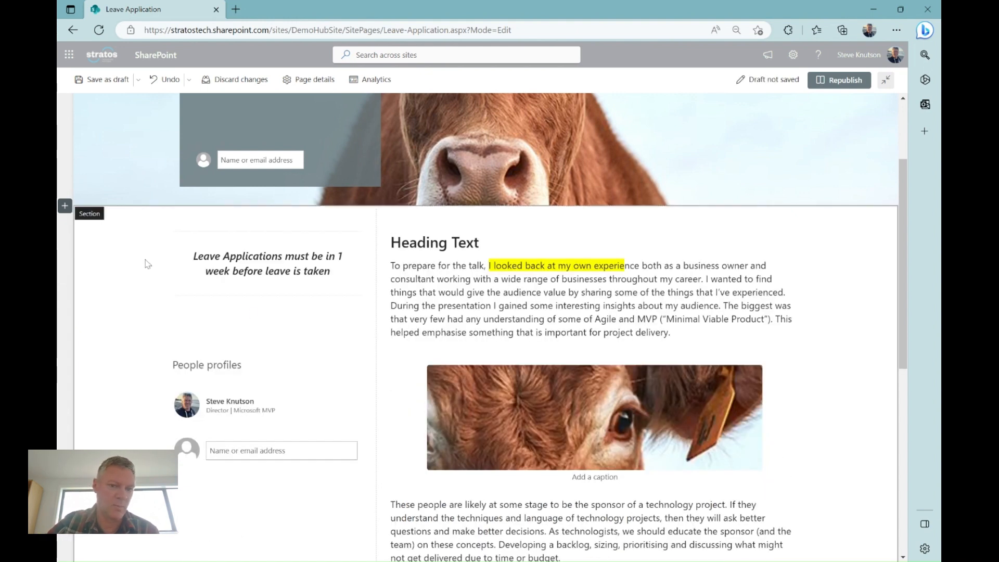
Add a vertical section beside the page content and give it the dark grey background shading
left_click(65, 206)
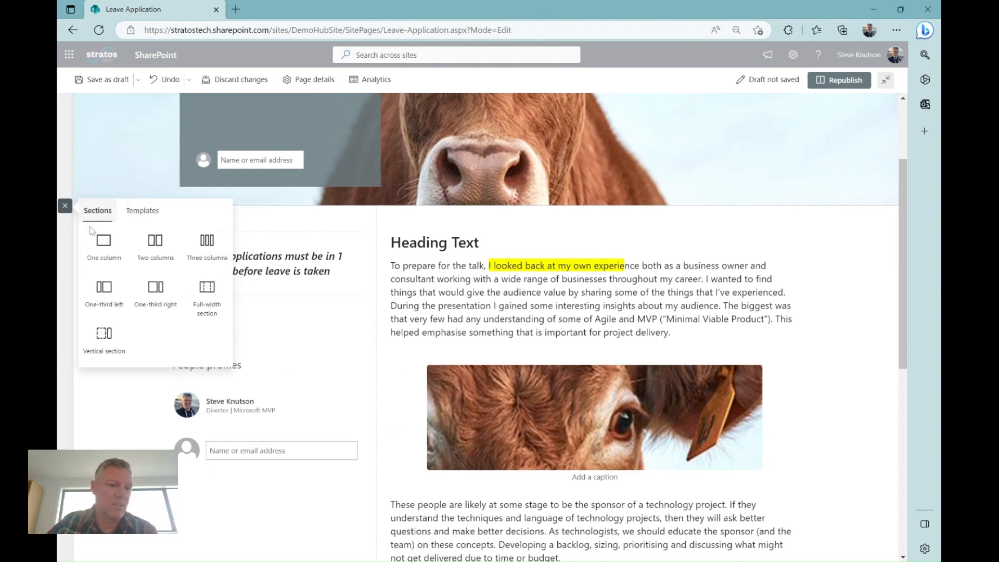
left_click(104, 338)
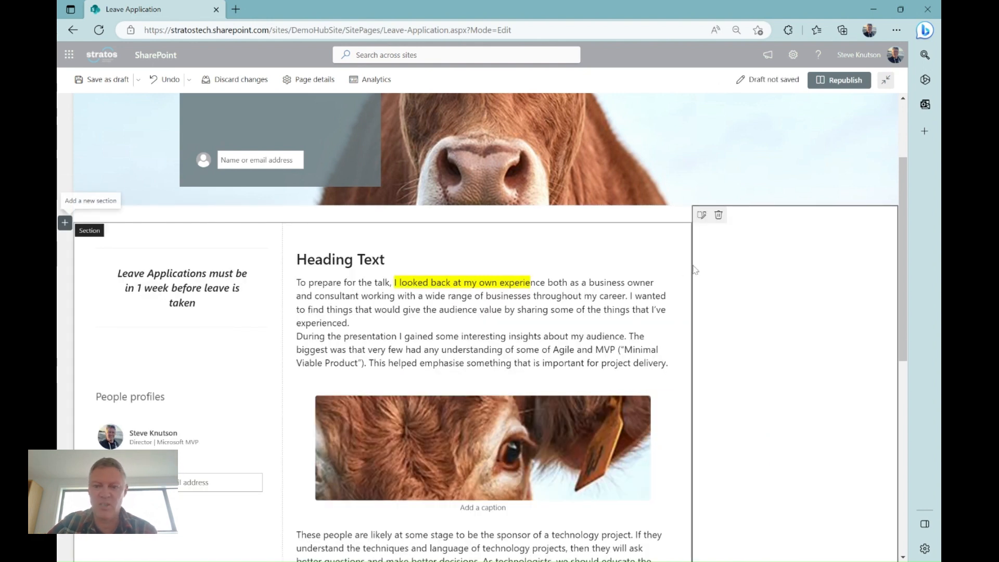
left_click(701, 214)
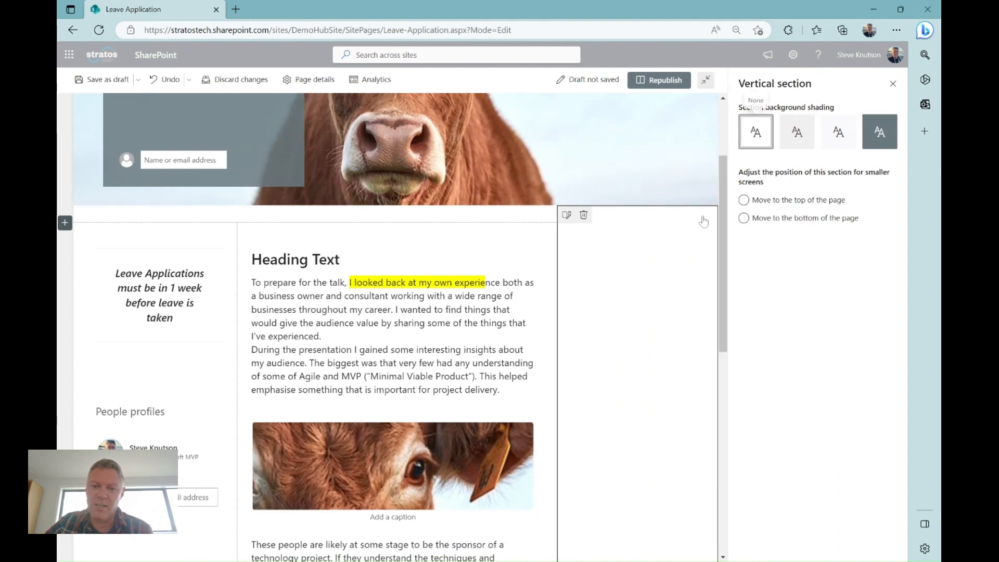
left_click(879, 132)
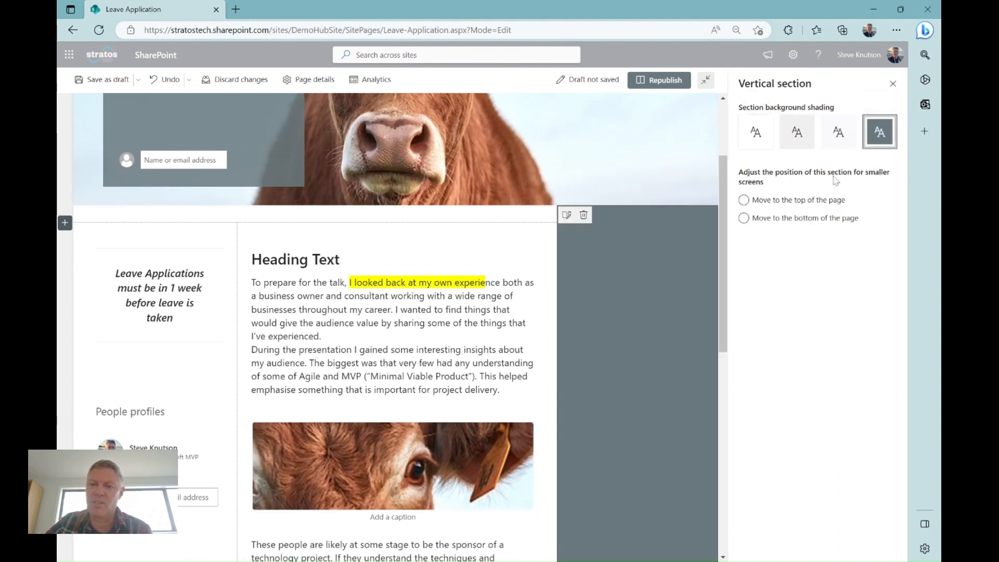
left_click(893, 83)
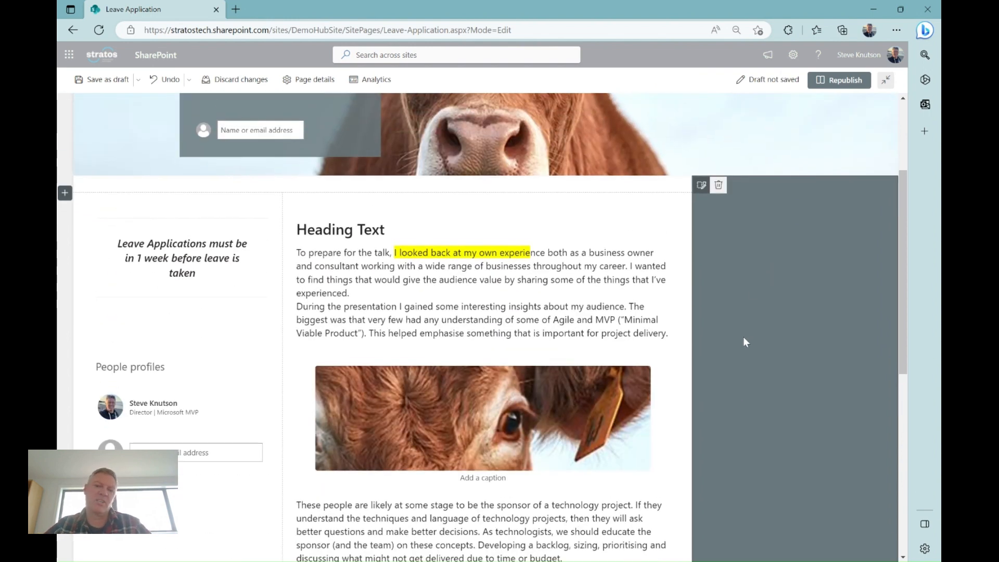
Move the People profiles web part into the shaded vertical section and add a Quick links web part above it
left_click(195, 383)
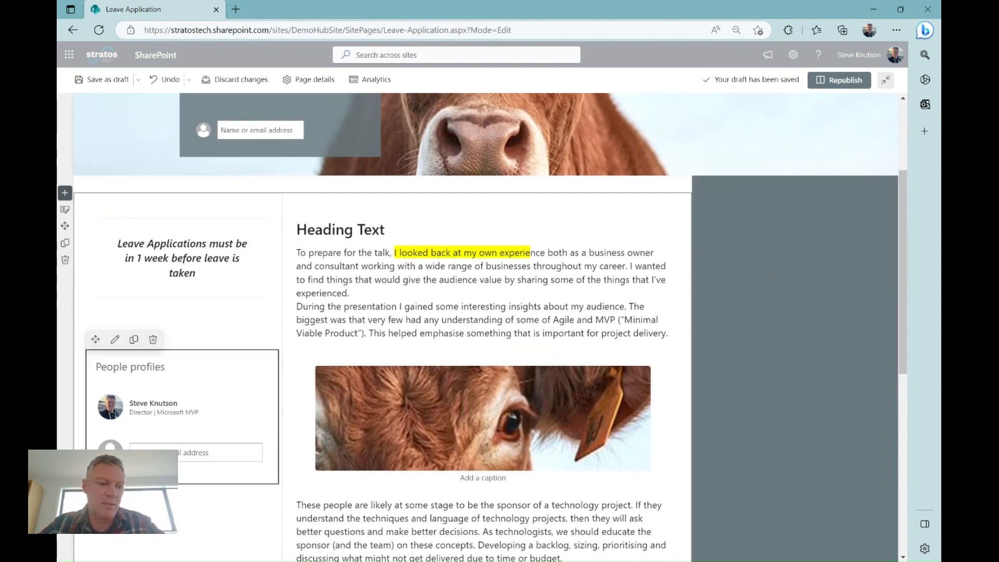
left_click_drag(95, 341, 742, 346)
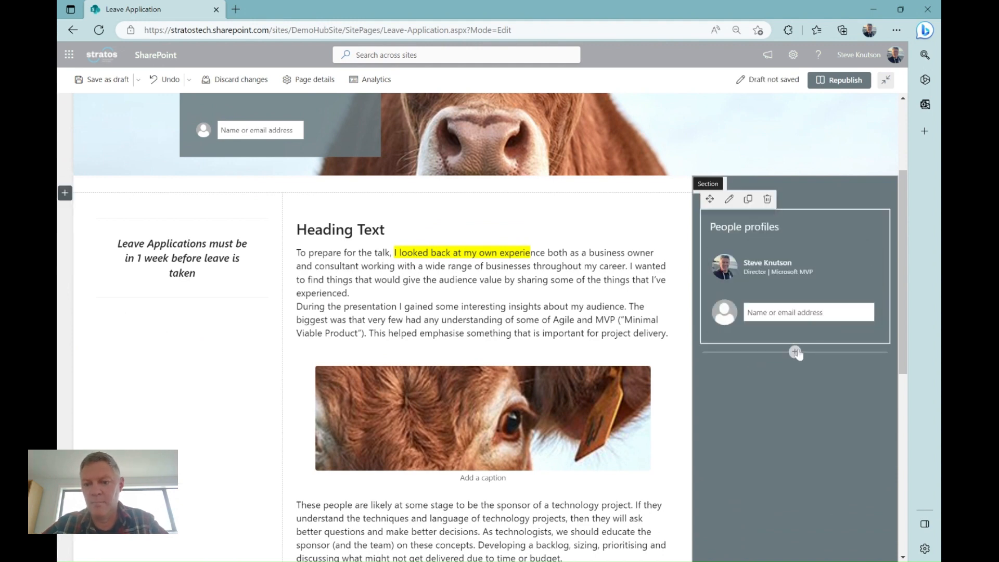
left_click(794, 352)
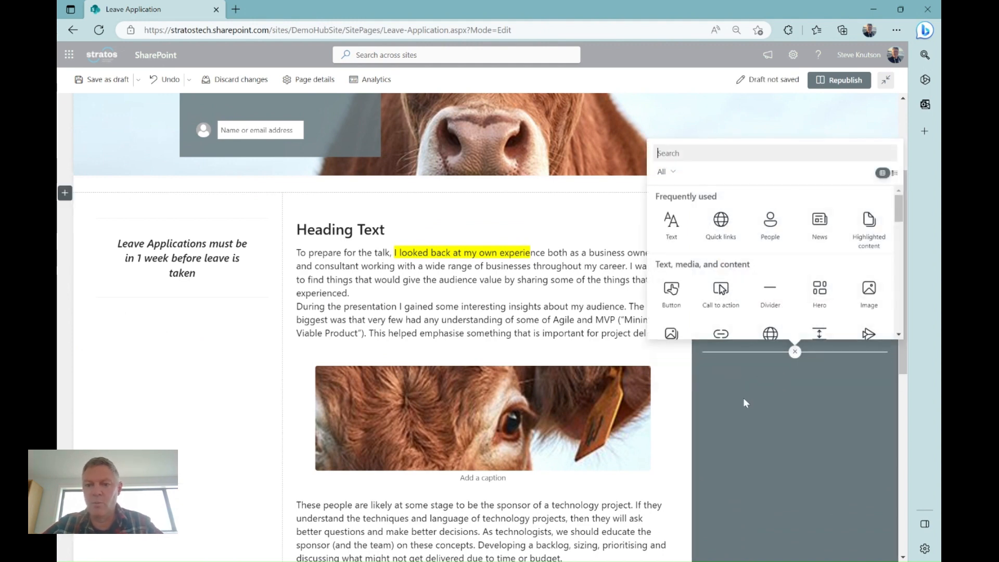
type("Quick")
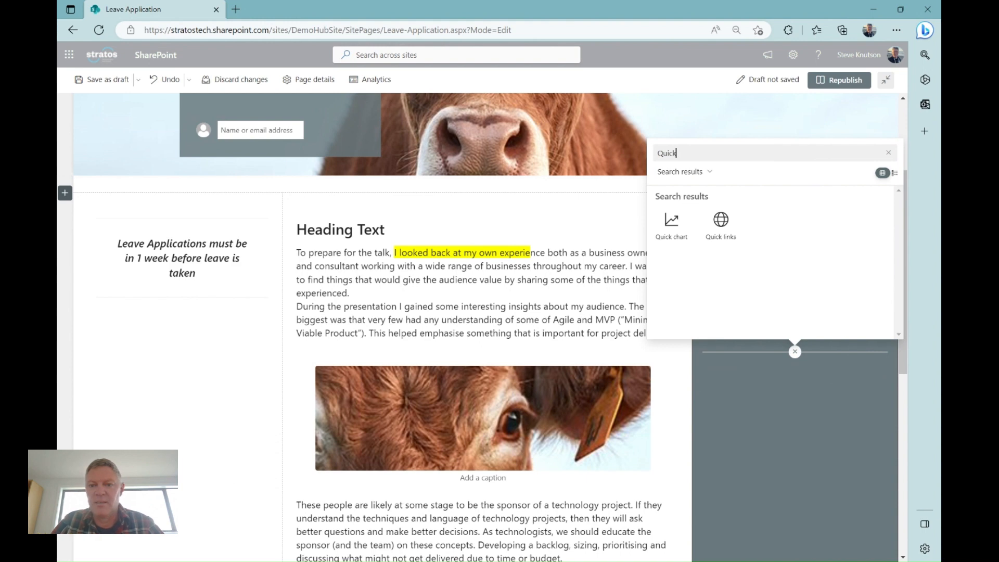
left_click(721, 227)
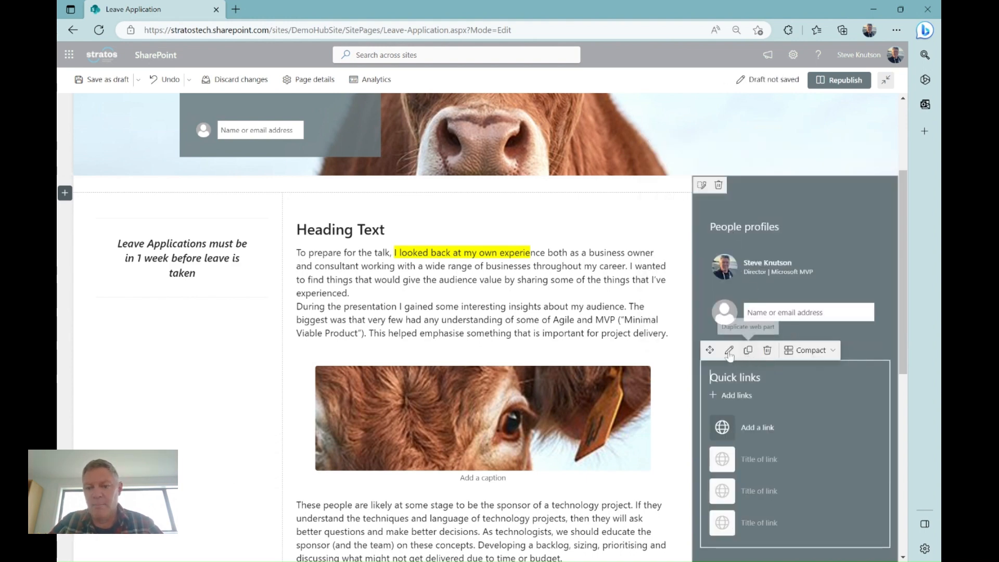
left_click_drag(710, 349, 715, 219)
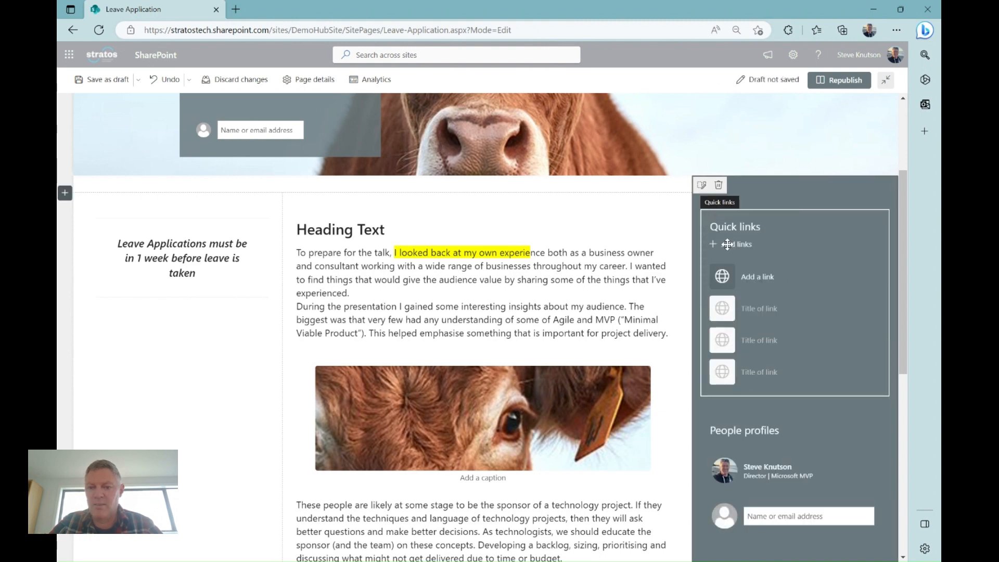
left_click(727, 244)
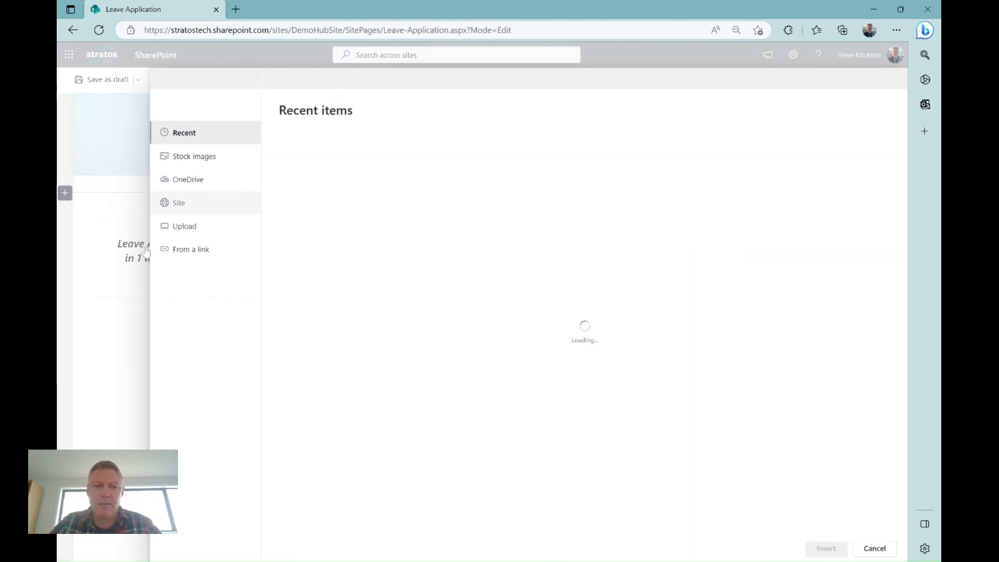
left_click(205, 254)
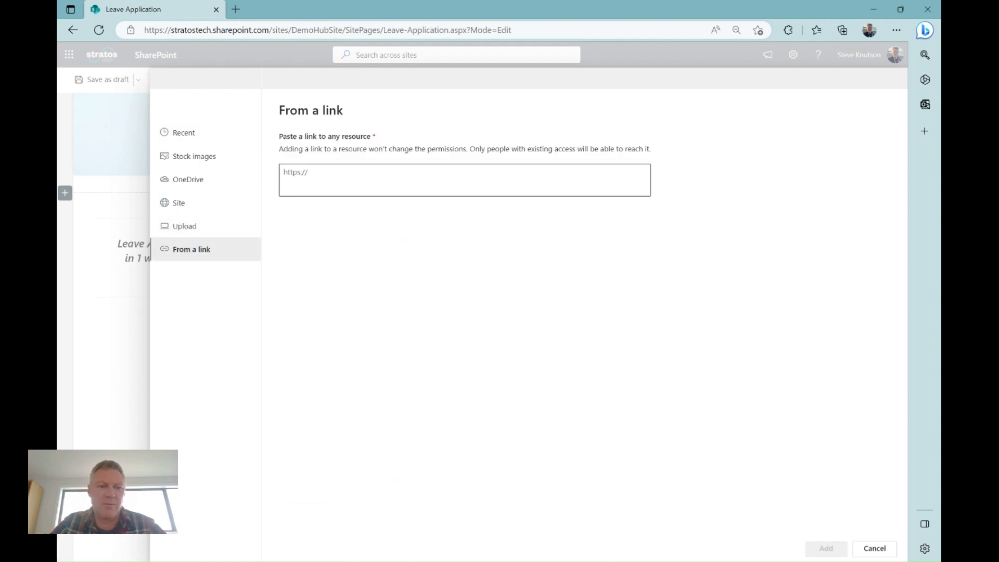
type("h")
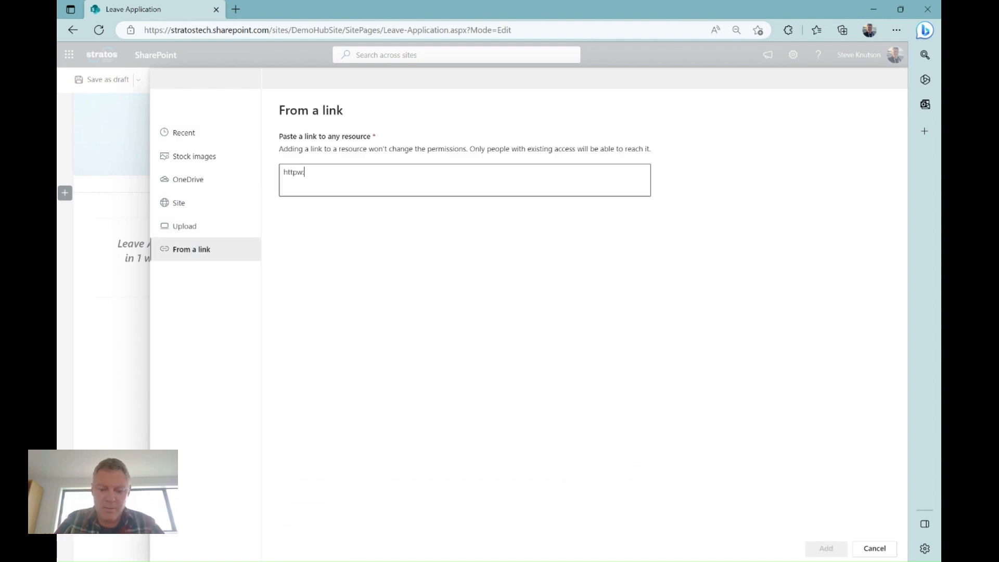
type("ttps://www.google.com")
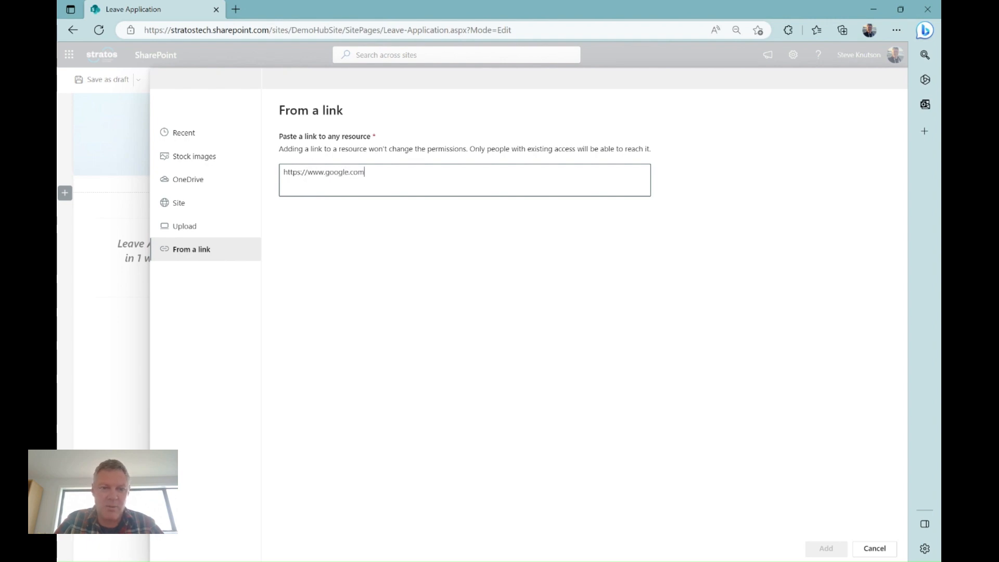
left_click(825, 547)
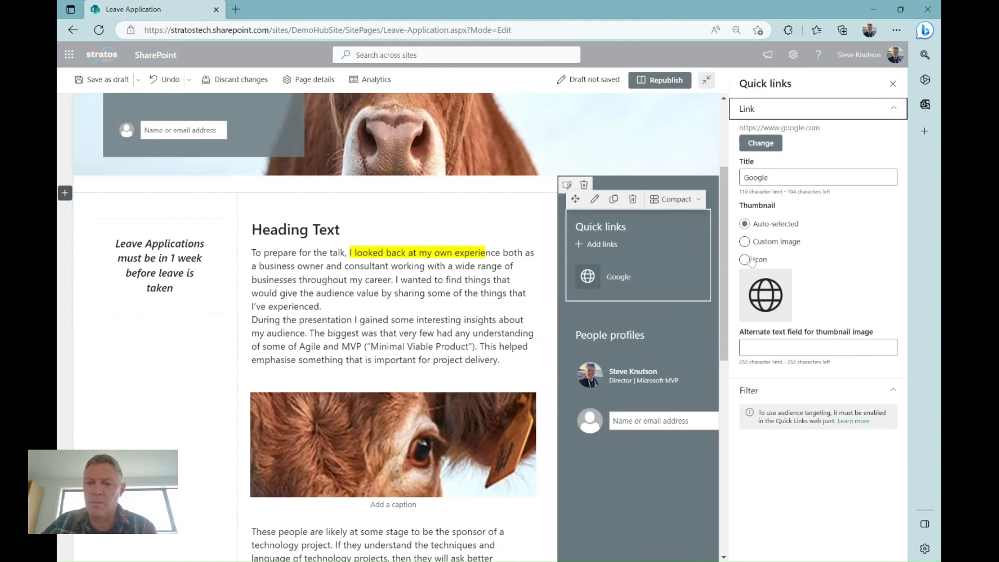
Set the Google link's thumbnail to the entitlementpolicy icon, found by searching for "policy", and save the page as a draft
left_click(760, 262)
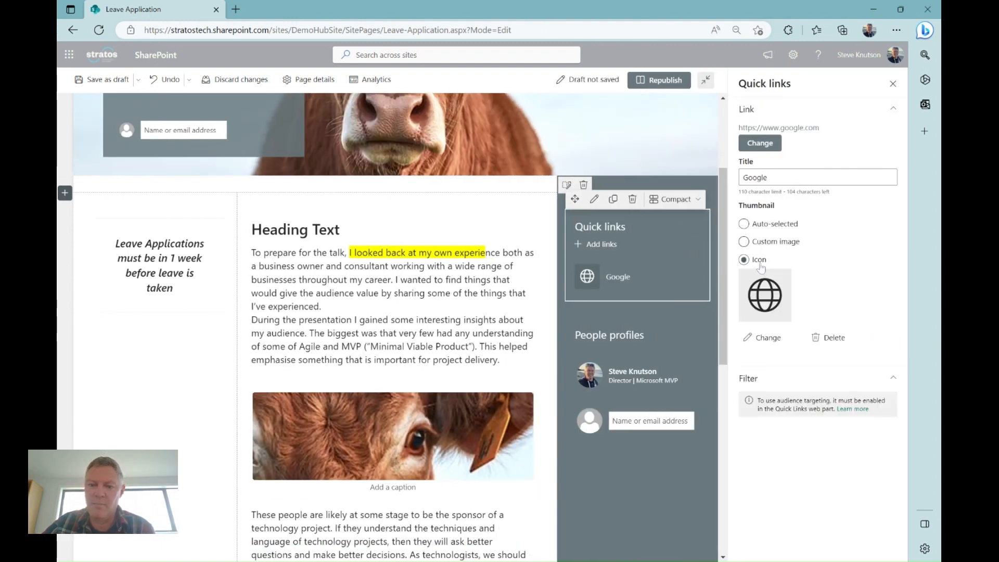
left_click(768, 339)
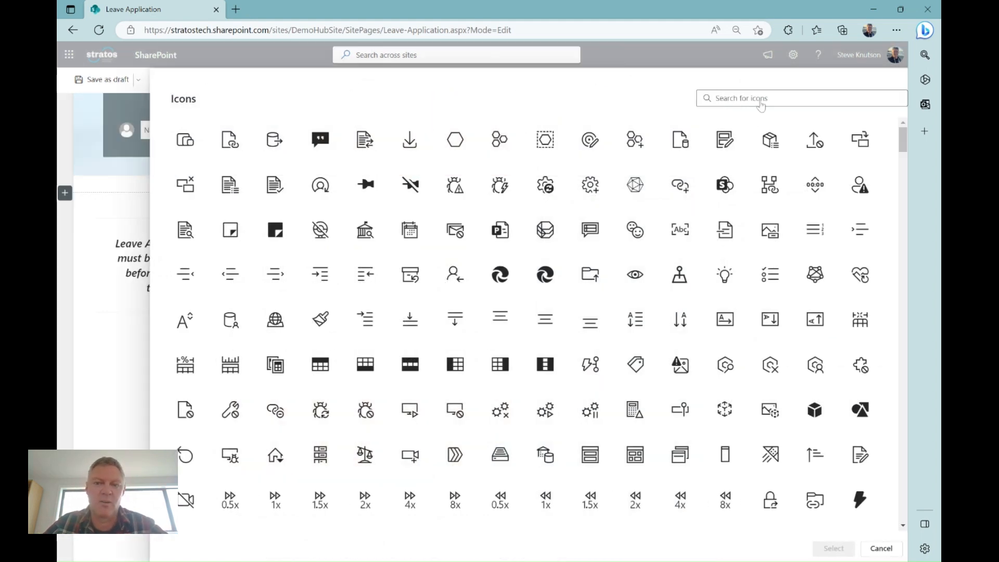
left_click(761, 105)
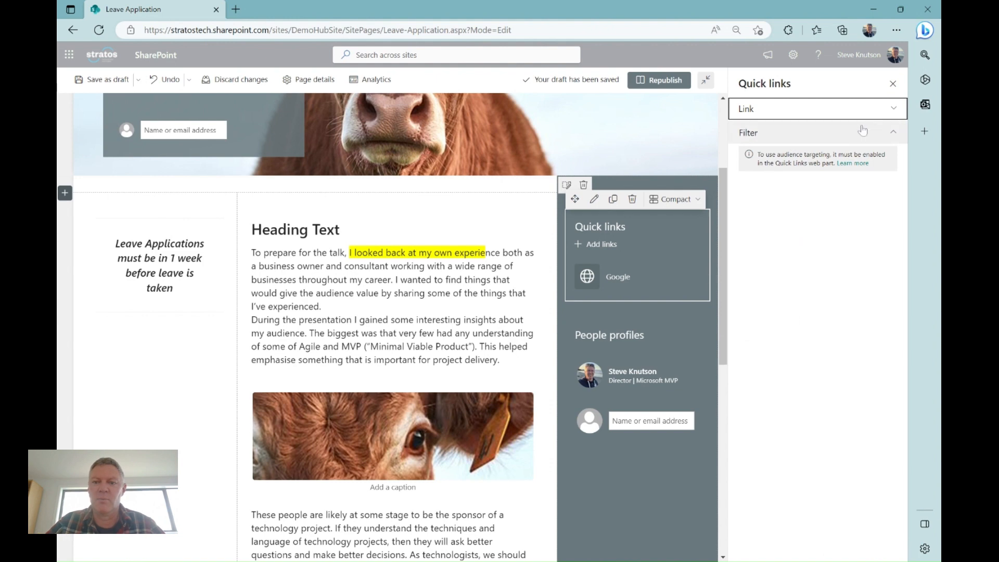
left_click(774, 118)
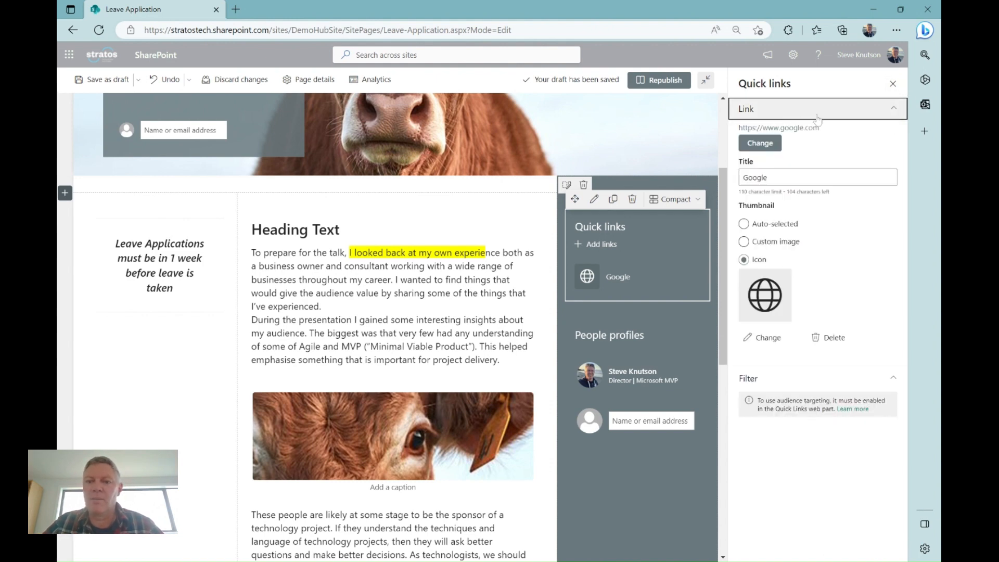
left_click(763, 338)
key("Escape")
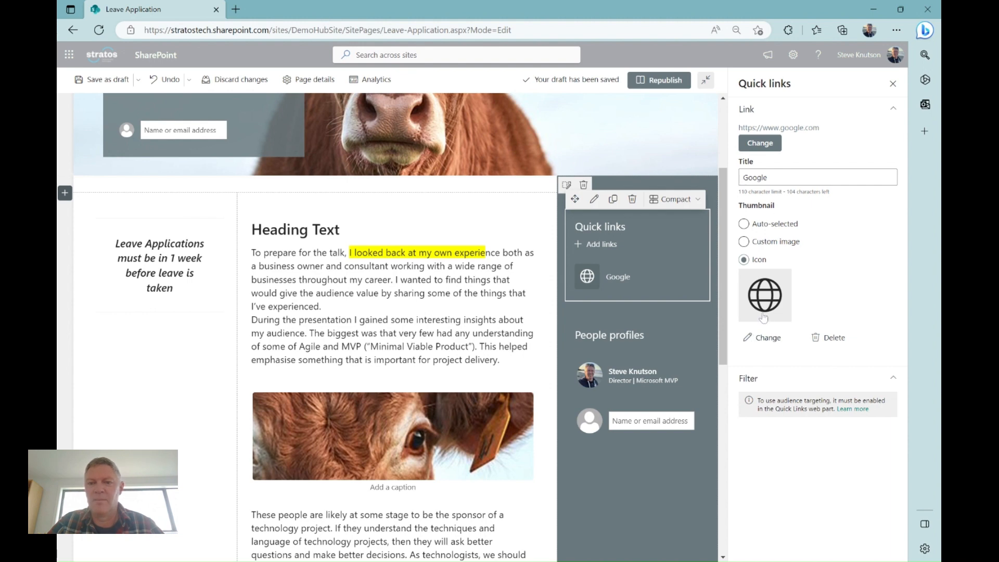
left_click(760, 338)
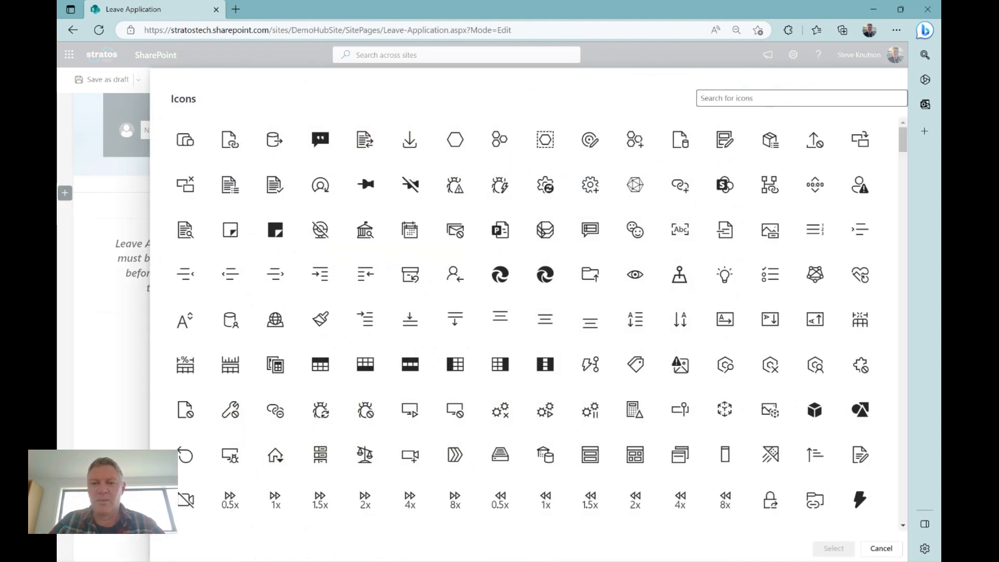
type("policy")
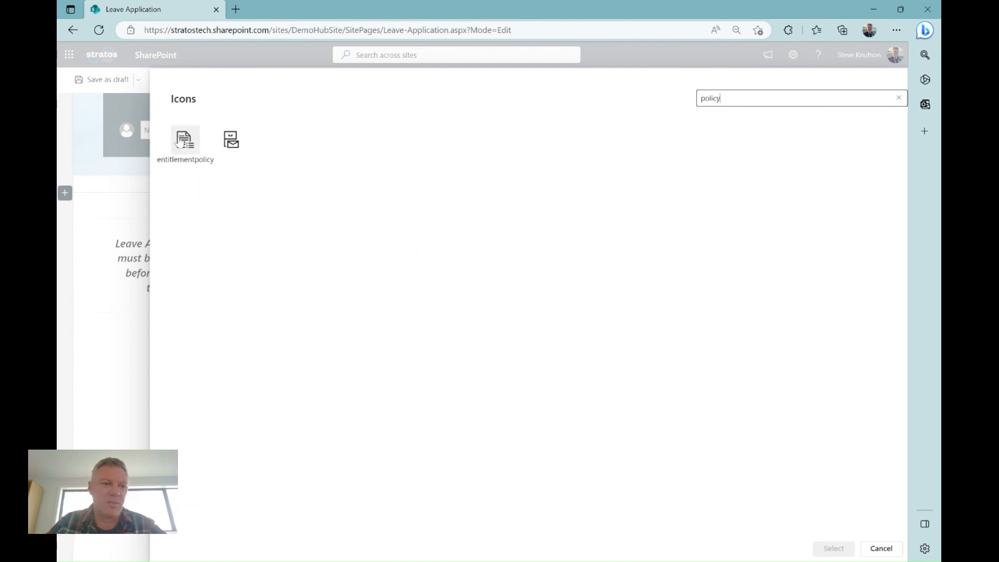
left_click(182, 144)
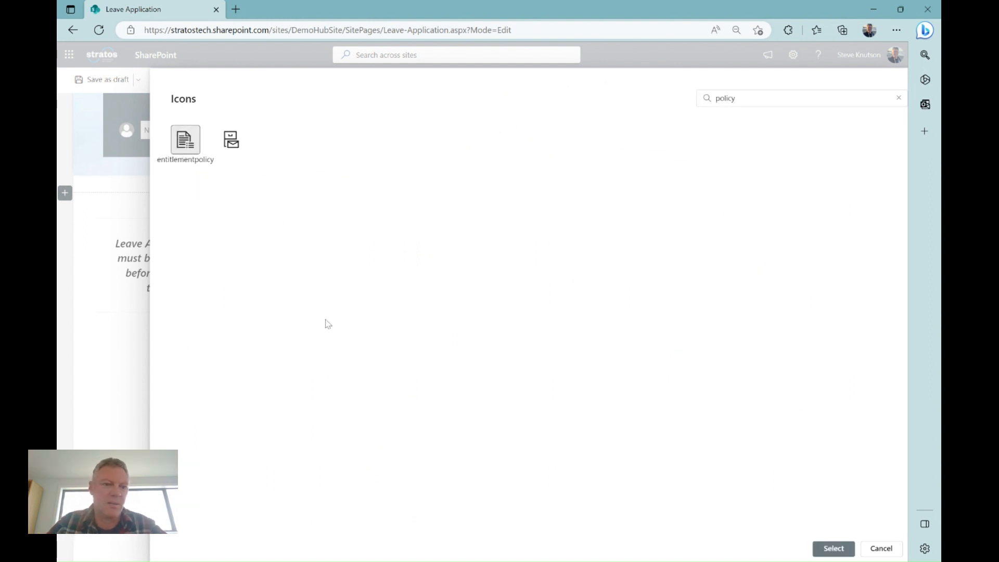
left_click(834, 549)
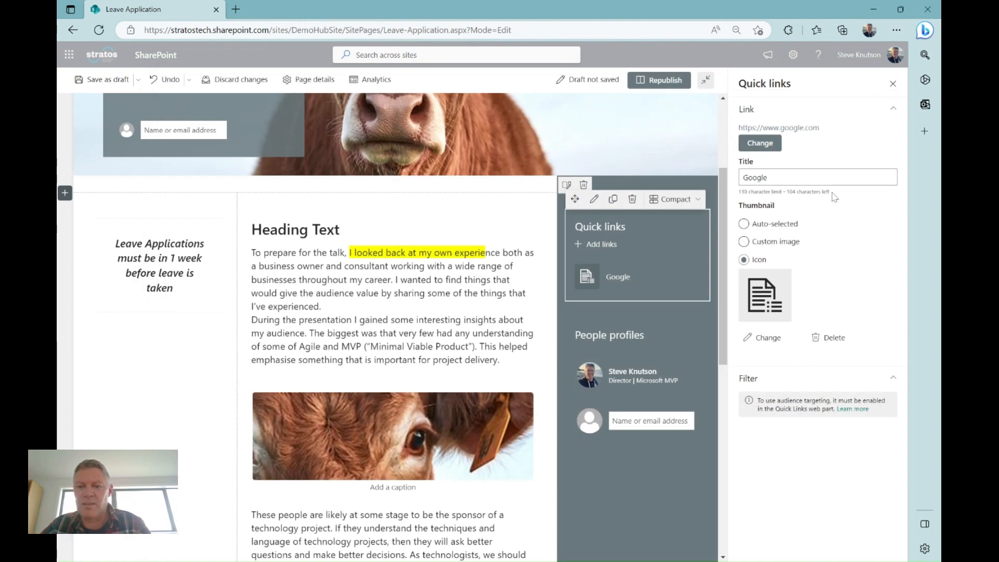
left_click(893, 84)
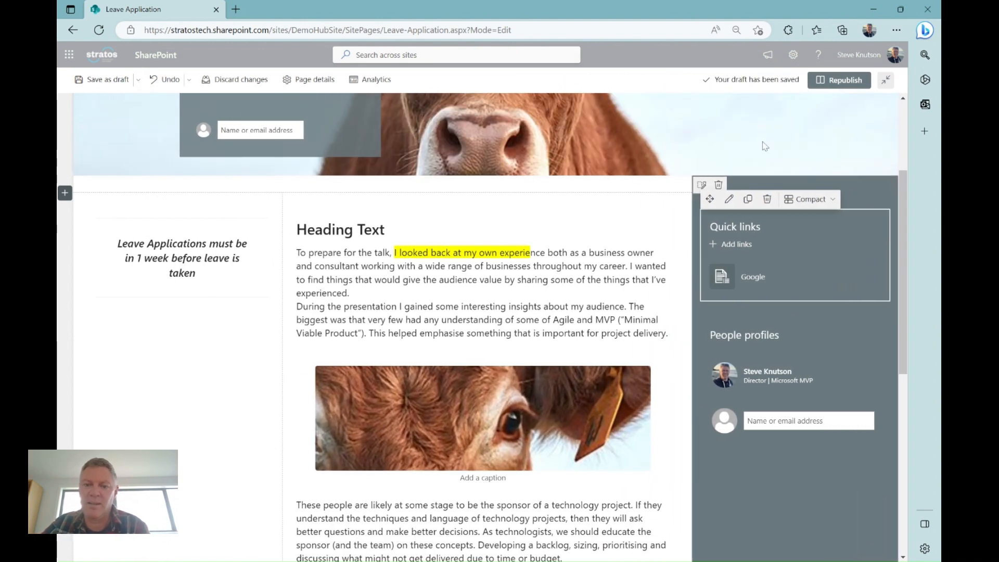
left_click(102, 79)
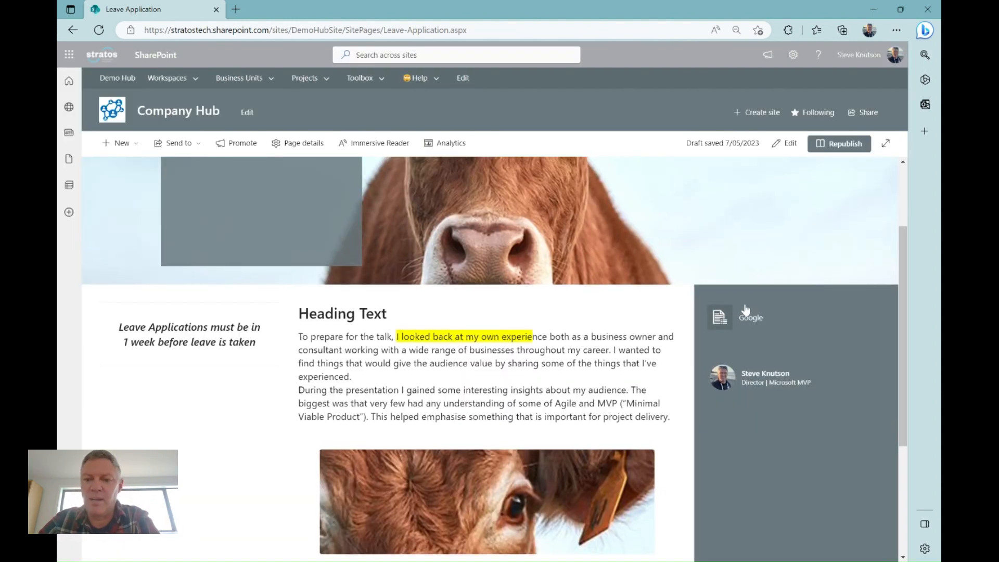
Reopen the page for editing and retitle the Google quick link "Leave Policy"
left_click(784, 143)
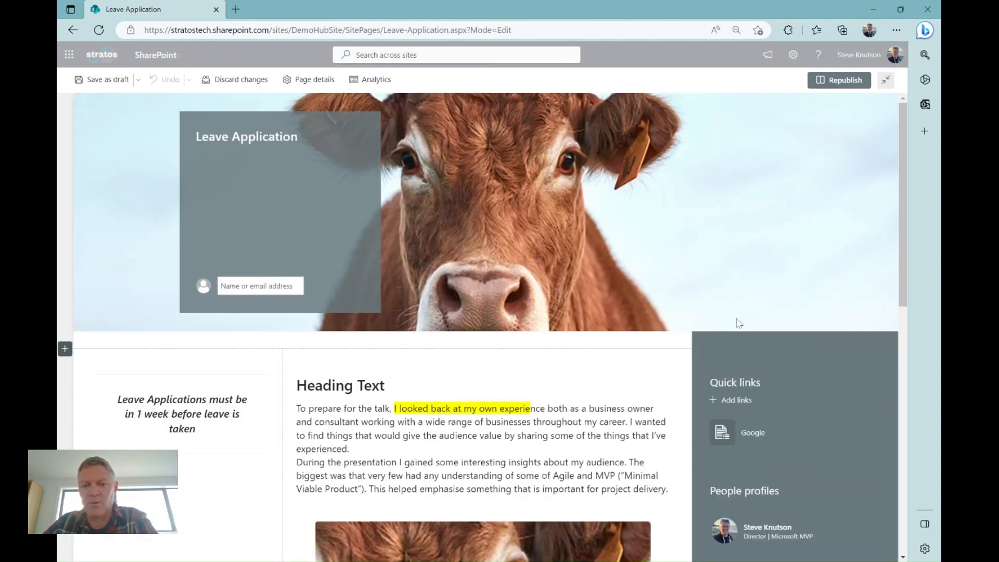
left_click(746, 428)
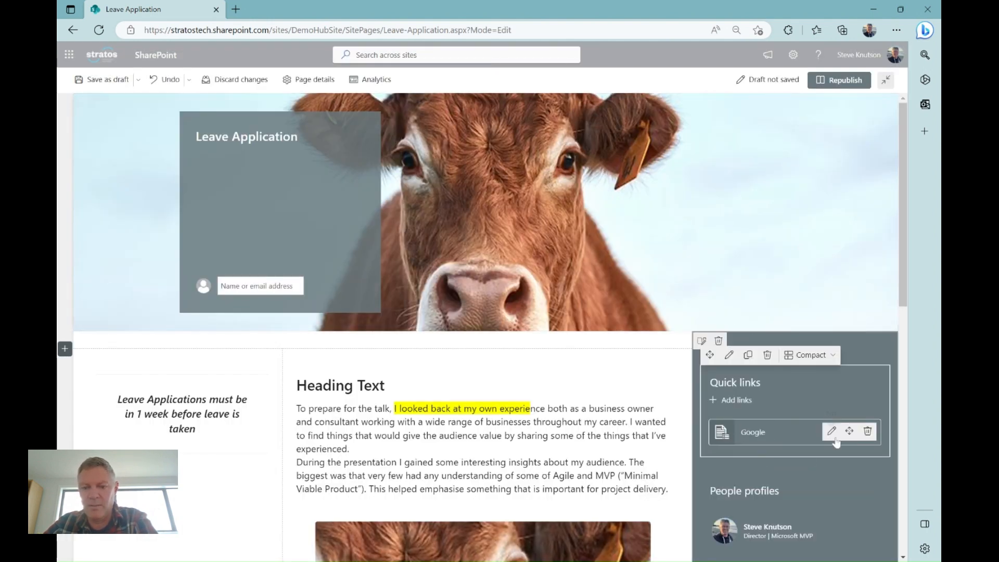
left_click(831, 430)
left_click(780, 177)
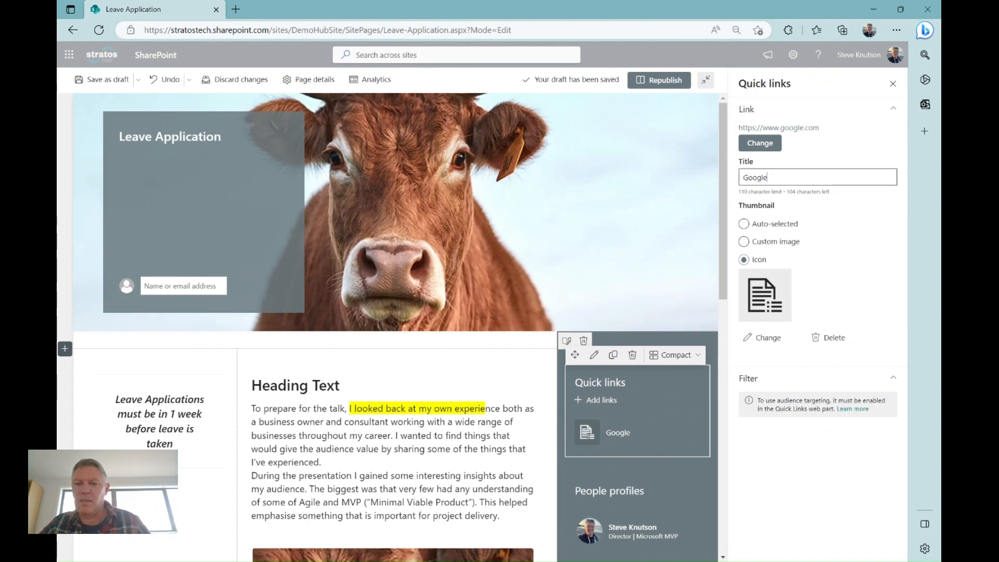
key("ctrl+a")
type("Leave Po")
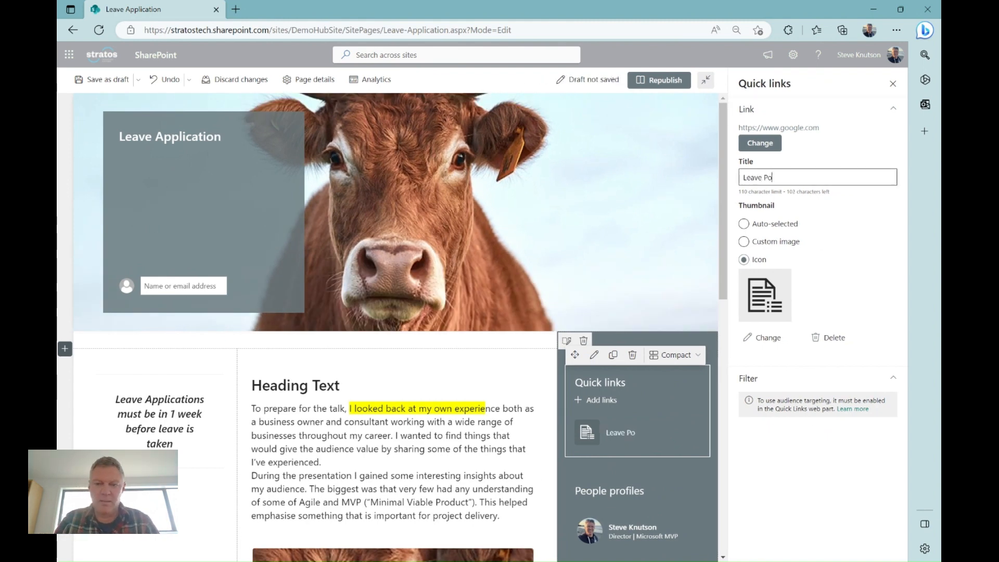
type("licy")
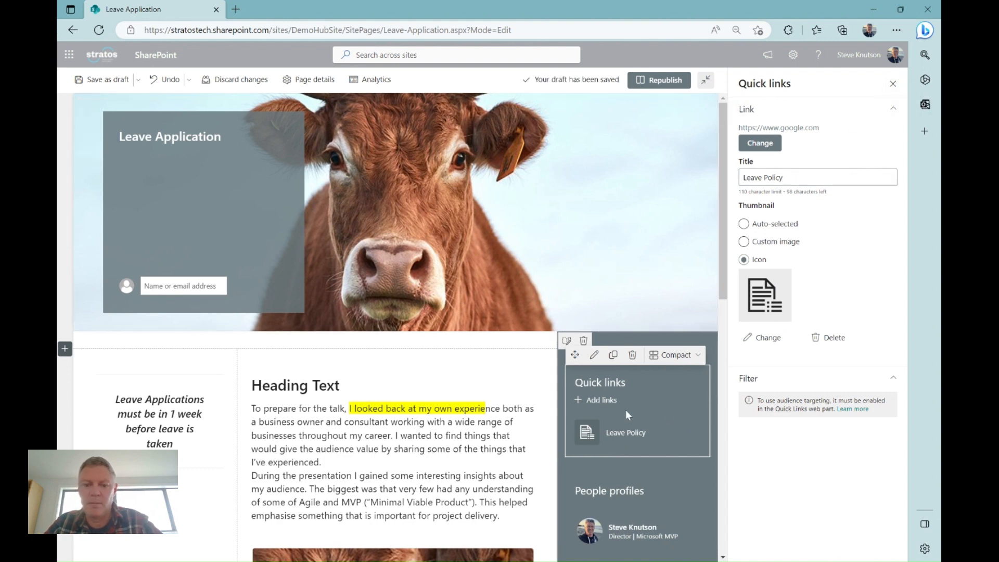
Change the Quick links layout to Tiles, republish the page and look over the published version
left_click(680, 356)
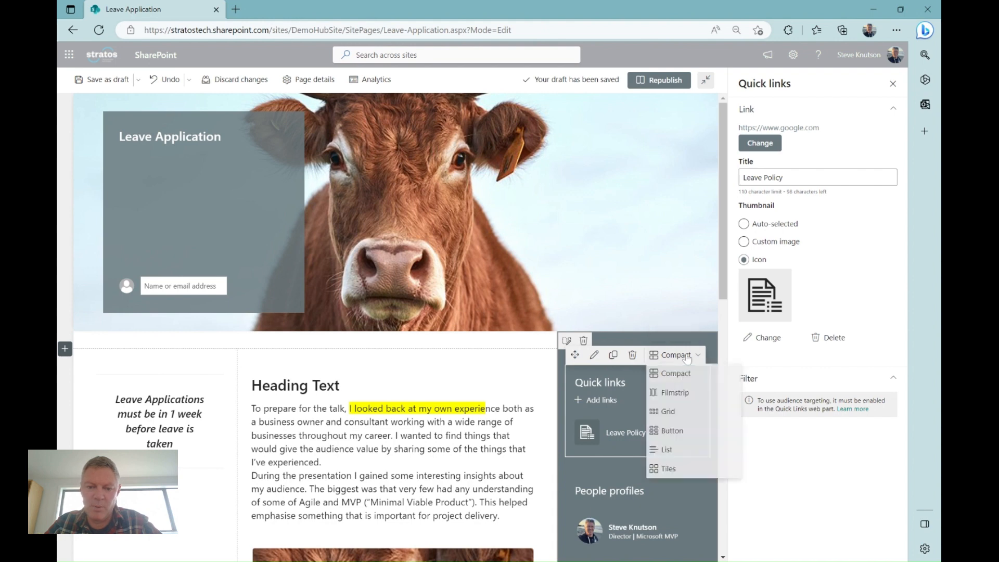
left_click(671, 470)
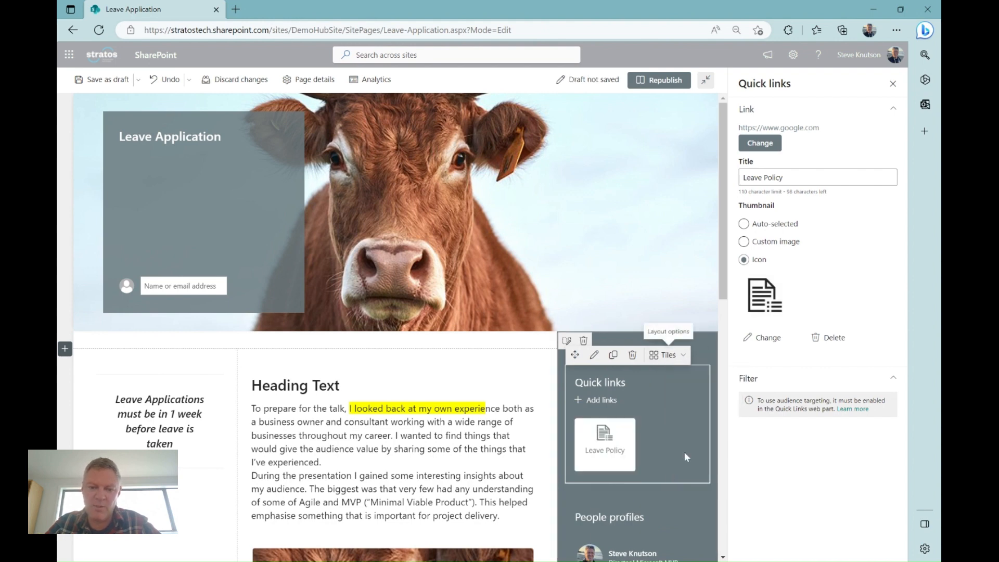
left_click(659, 80)
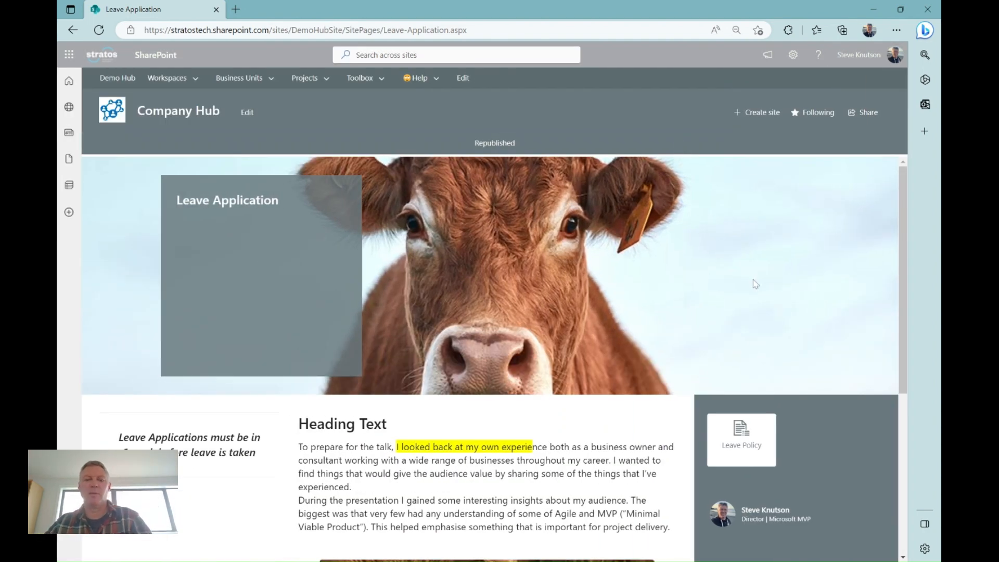
scroll(553, 257, "down", 1)
scroll(552, 258, "down", 5)
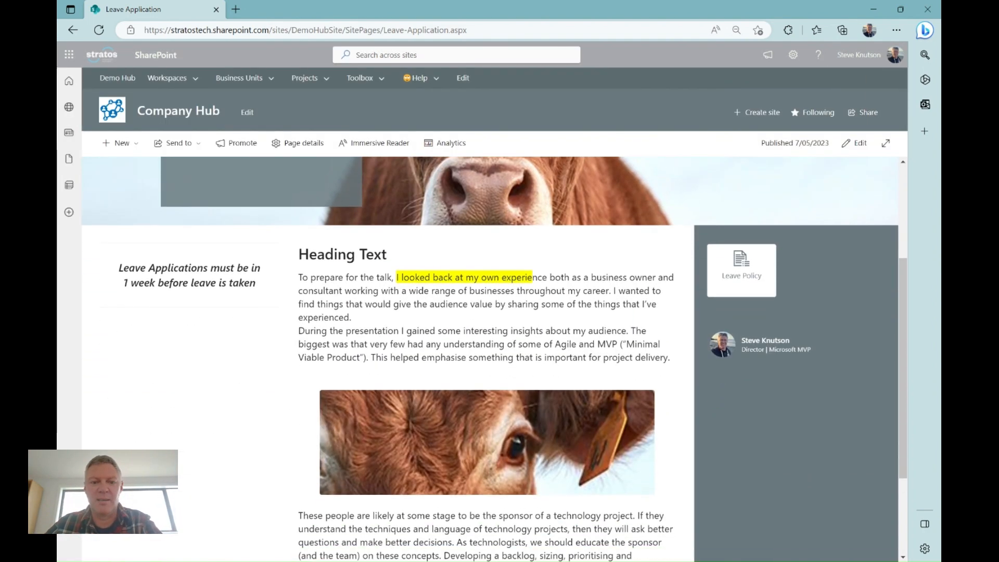
scroll(541, 286, "up", 5)
scroll(542, 286, "up", 1)
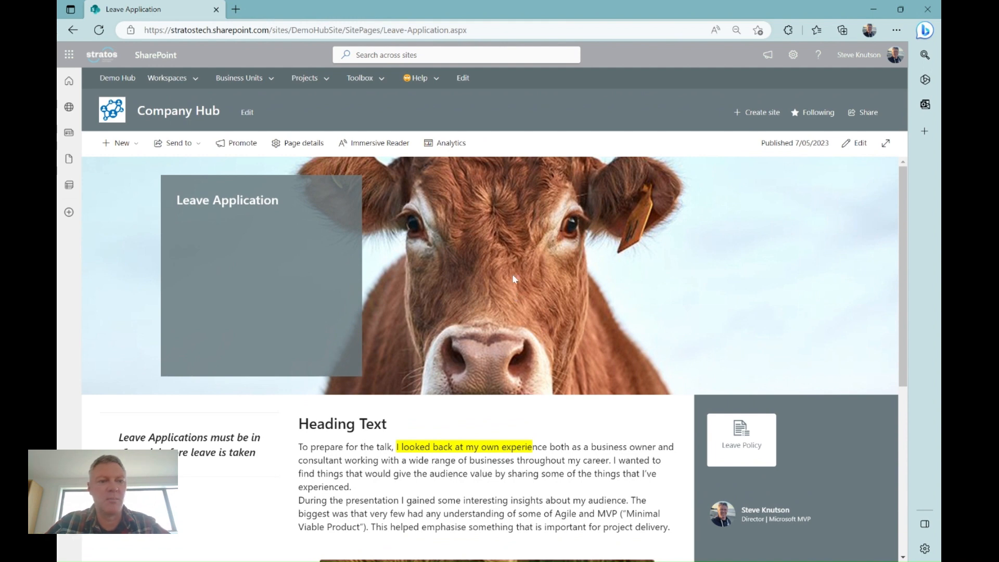
Reopen the page for editing and examine its page details, including the properties
left_click(856, 143)
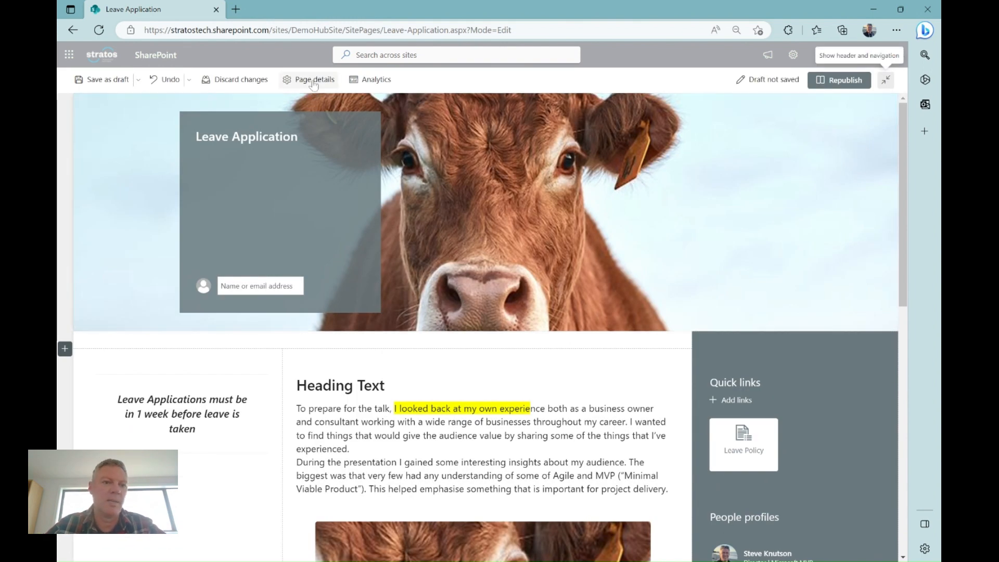
left_click(312, 80)
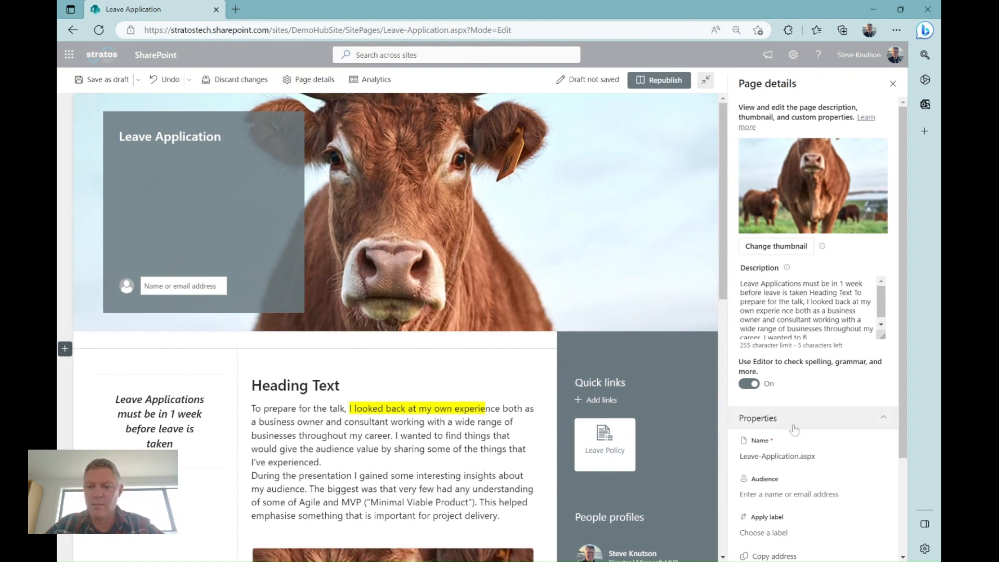
scroll(792, 424, "down", 3)
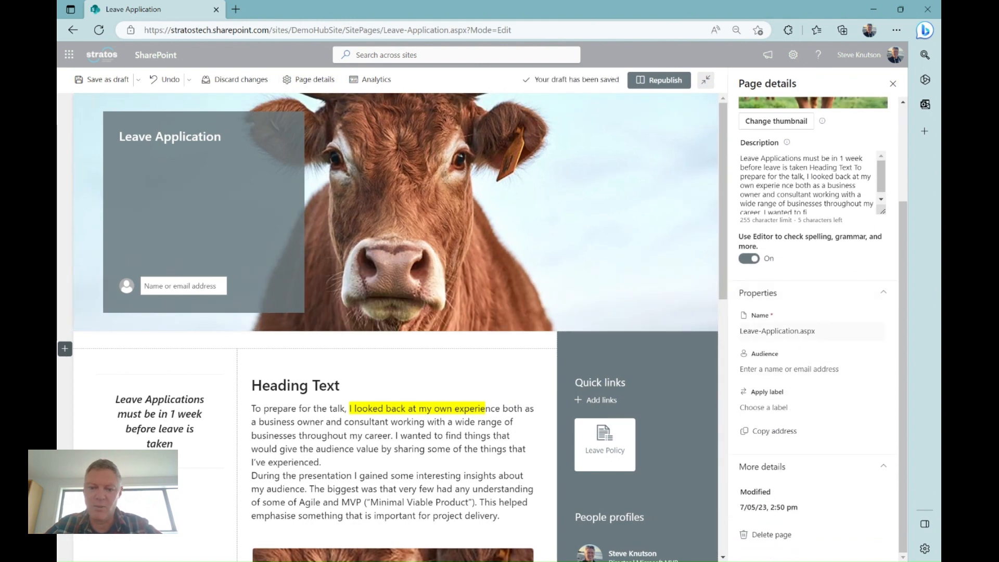
Rename the page file to Leave-Application-HR102 in its properties, check the description, and close the page details
left_click(797, 331)
left_click(798, 331)
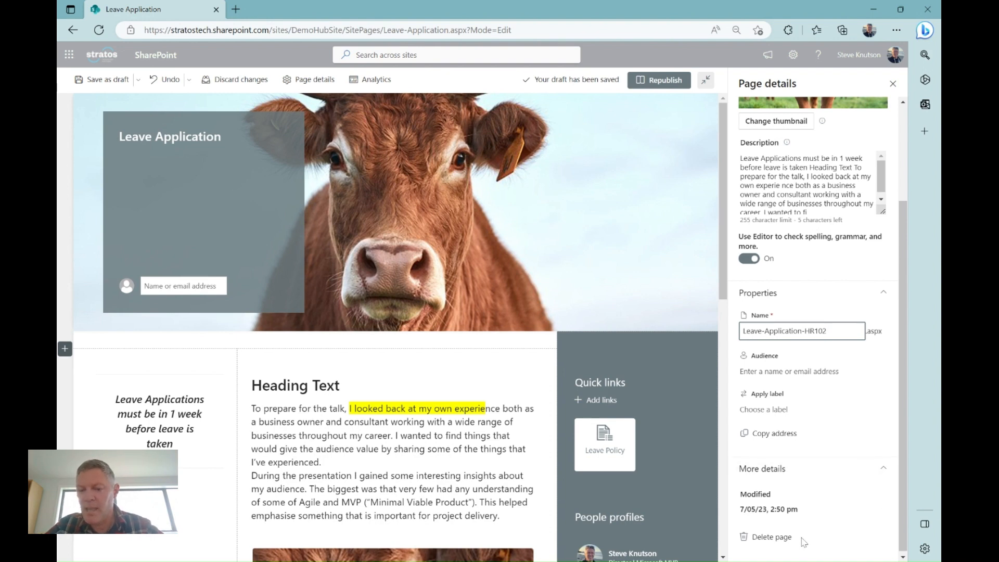
scroll(837, 437, "up", 3)
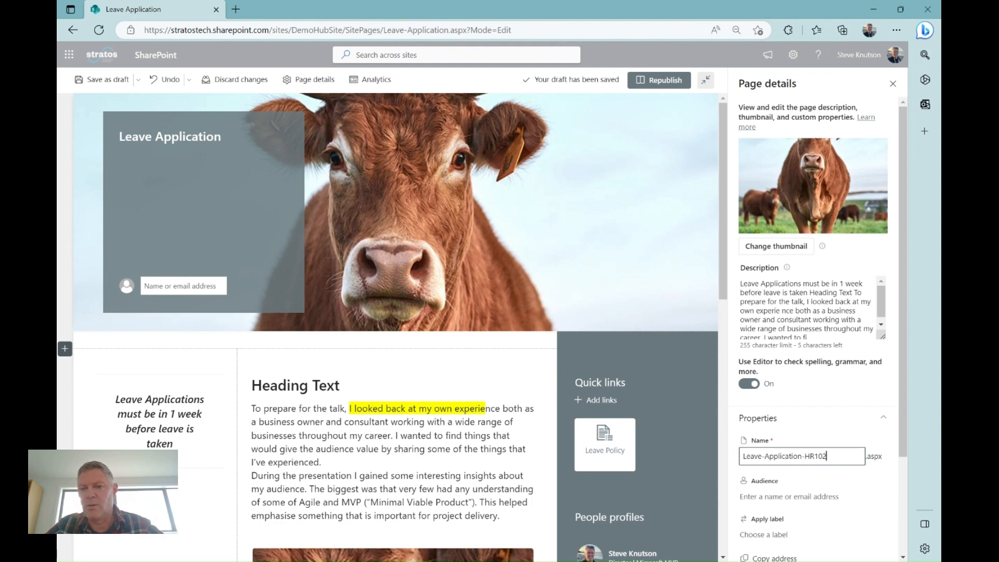
left_click(773, 280)
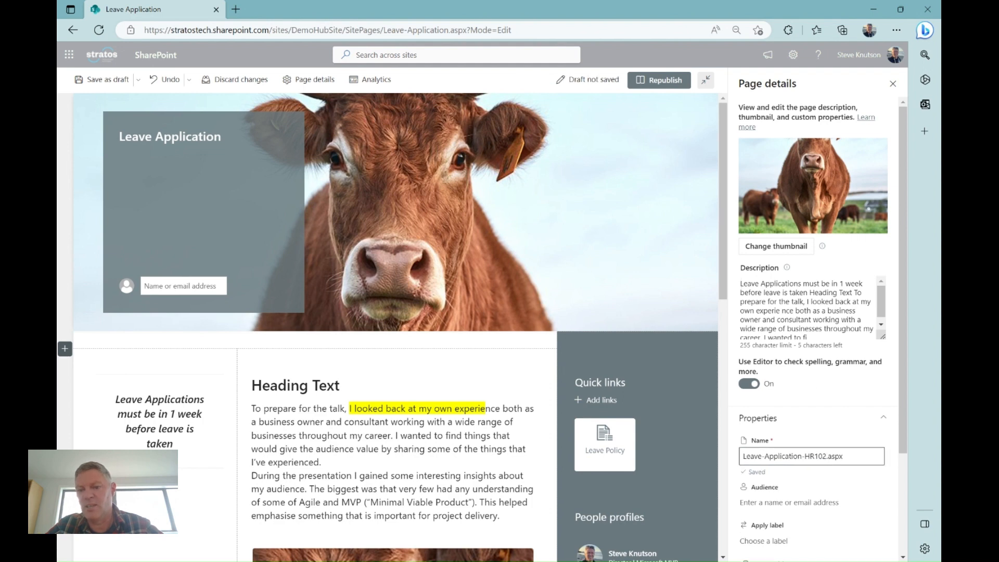
left_click_drag(880, 302, 886, 281)
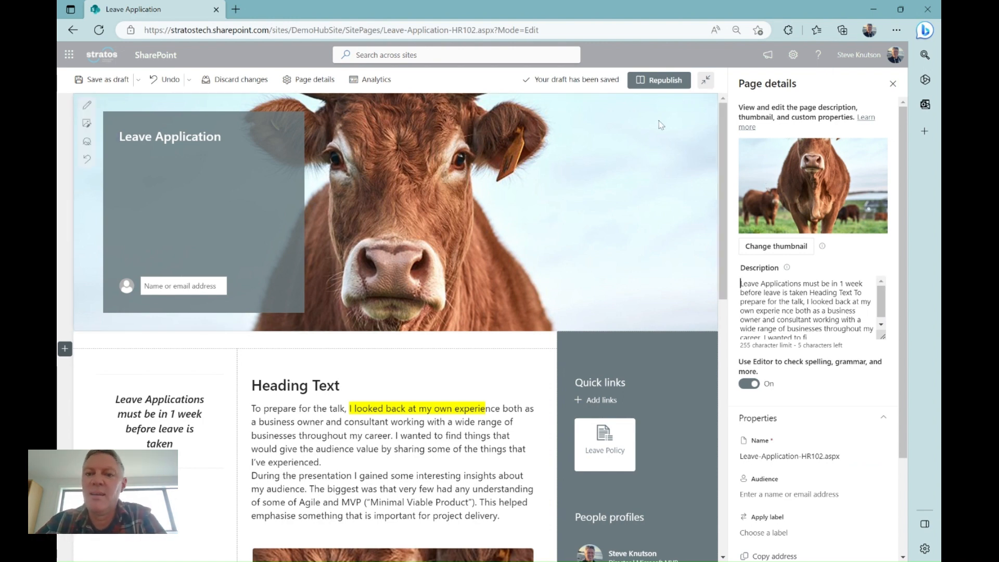
left_click(893, 83)
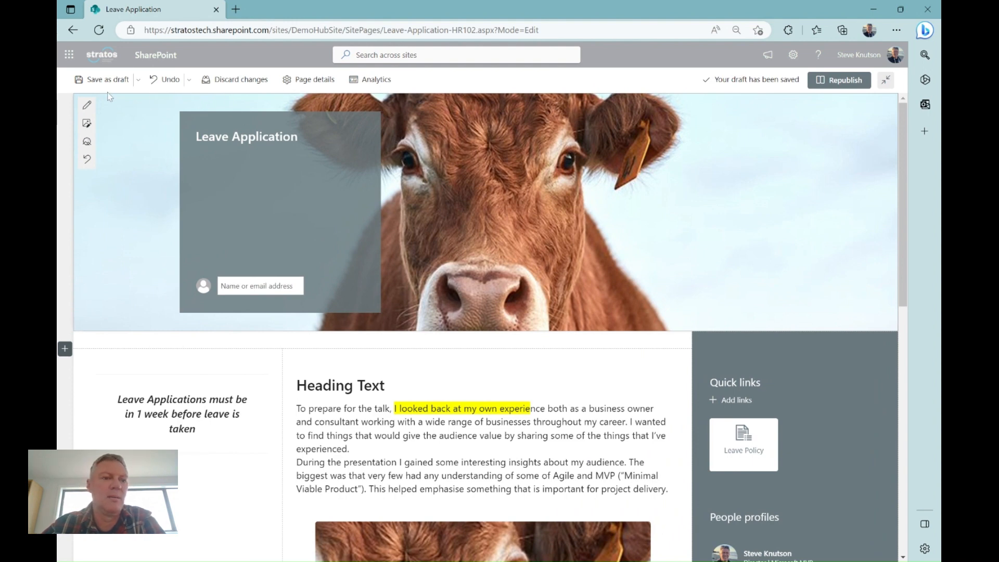
Examine the page's save options, including saving it as a template, without choosing one
left_click(138, 80)
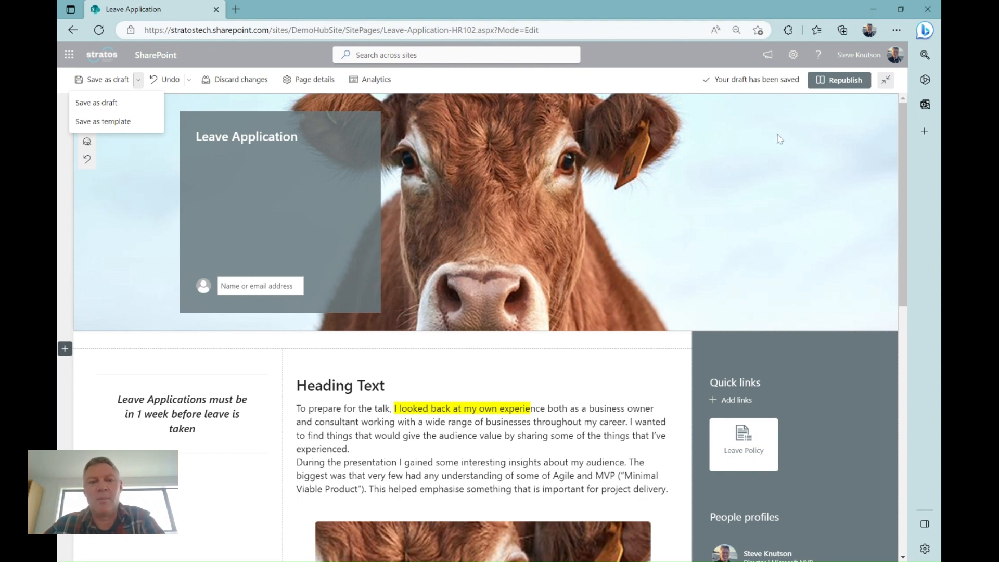
left_click(830, 85)
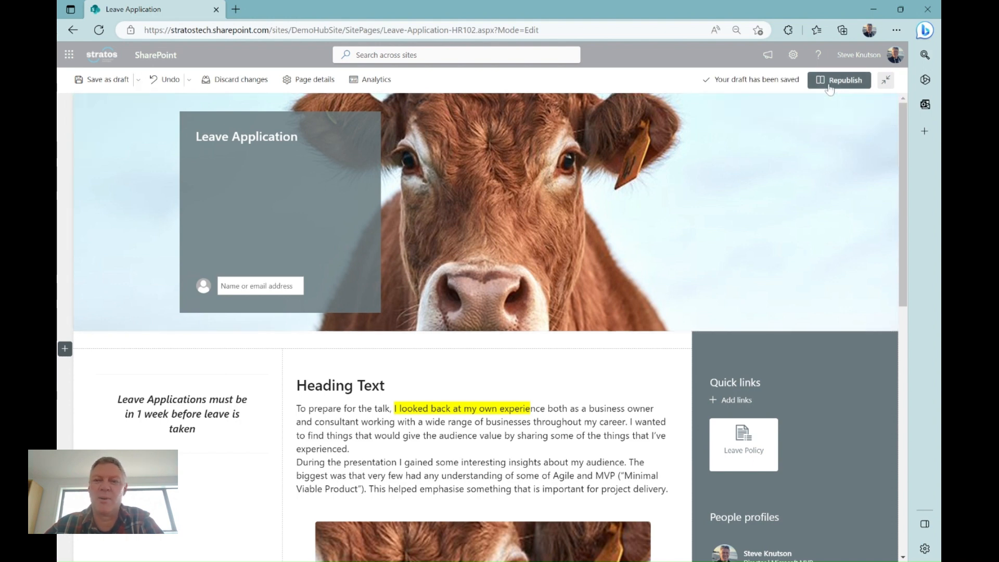